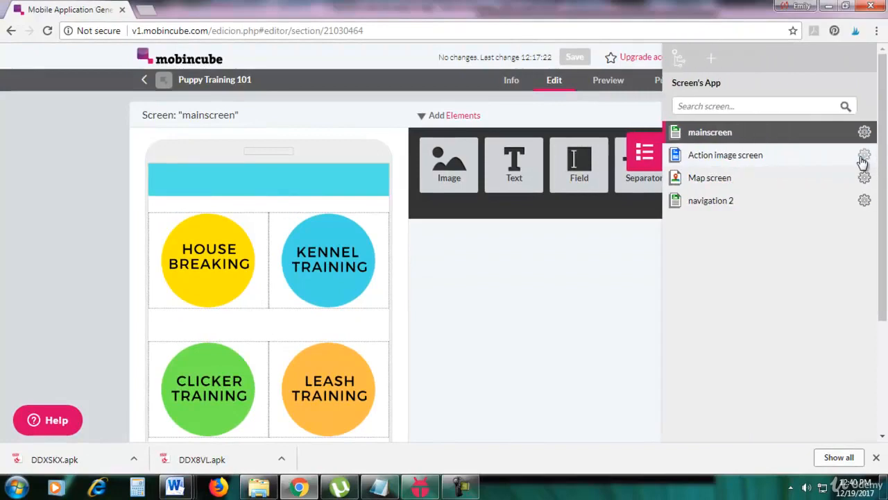
Step: Add a new screen named "Web screen" to the app
click(711, 60)
text(Web screen)
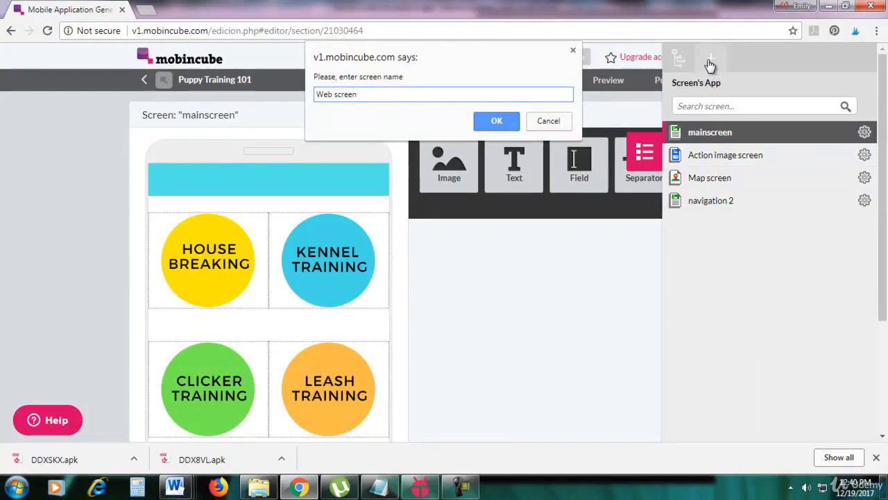
click(499, 122)
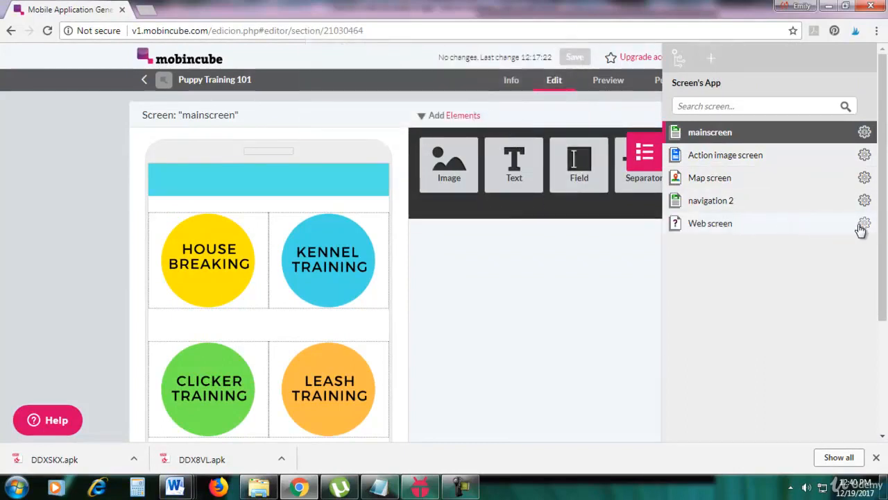
Step: Open the new Web screen in the editor and assign it the Web screen type
click(860, 229)
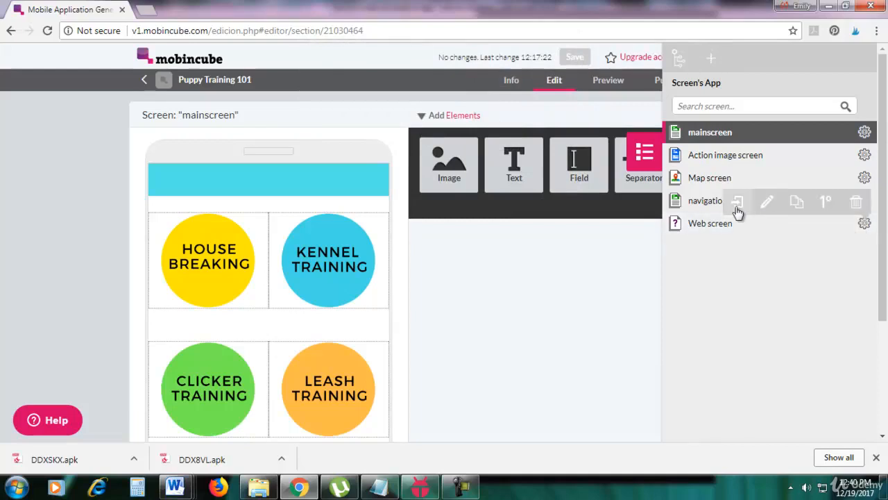
click(737, 208)
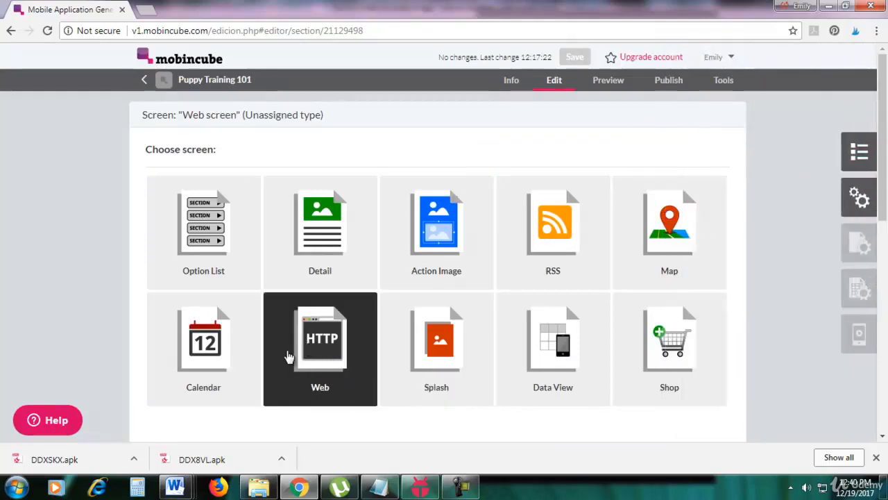
click(281, 357)
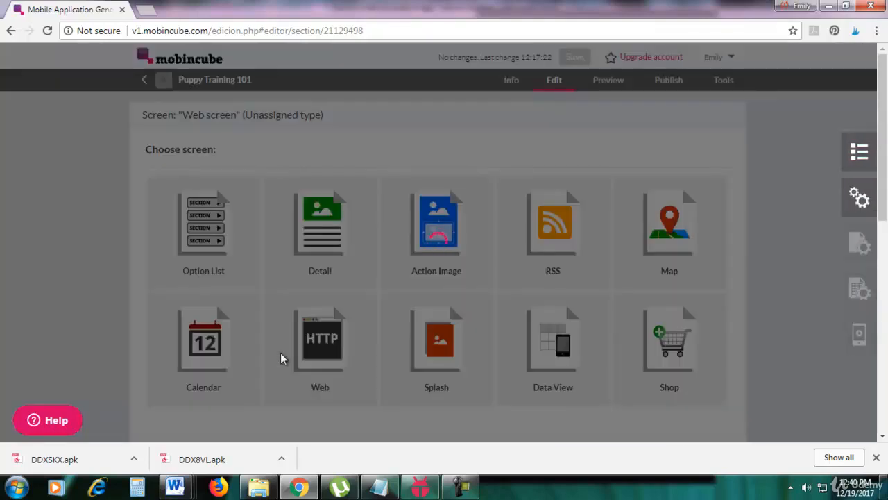
click(459, 486)
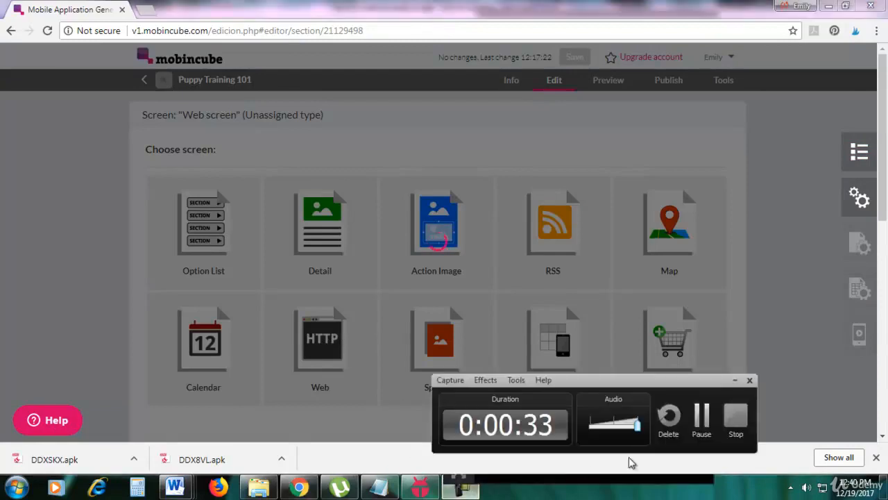
click(699, 432)
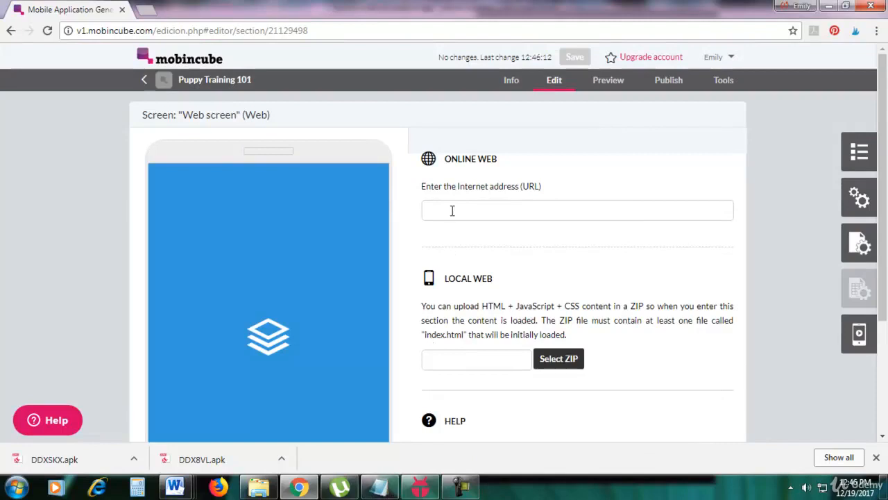
click(380, 485)
right_click(601, 404)
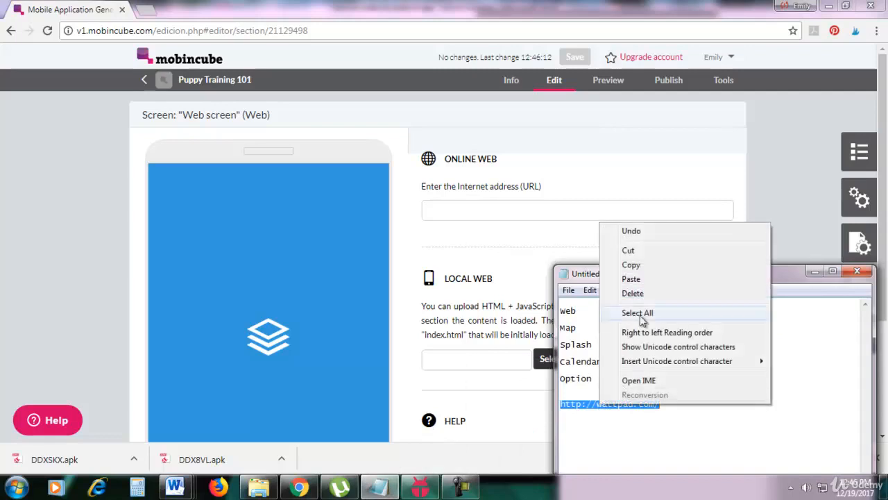
click(633, 265)
click(526, 215)
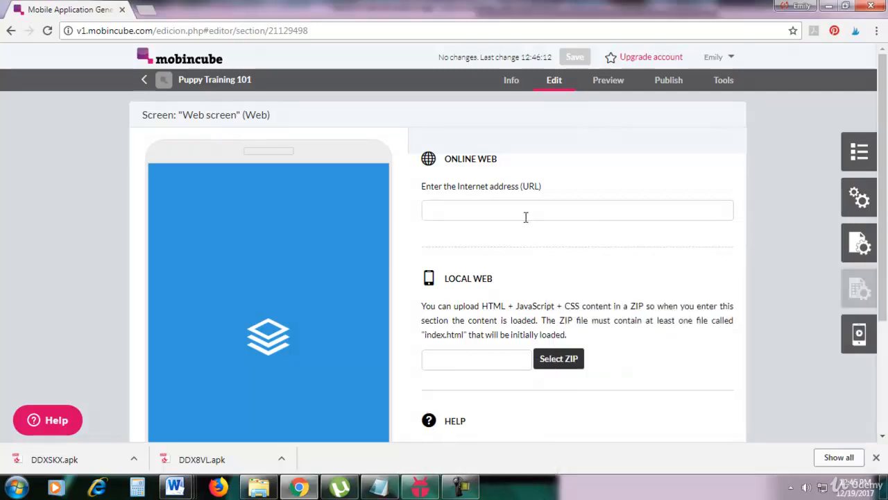
key(ctrl+v)
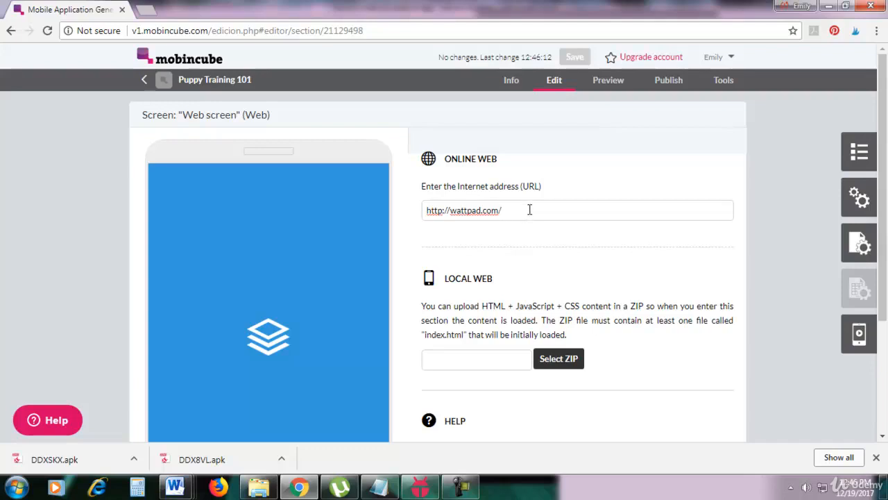
drag(497, 209, 424, 211)
click(510, 210)
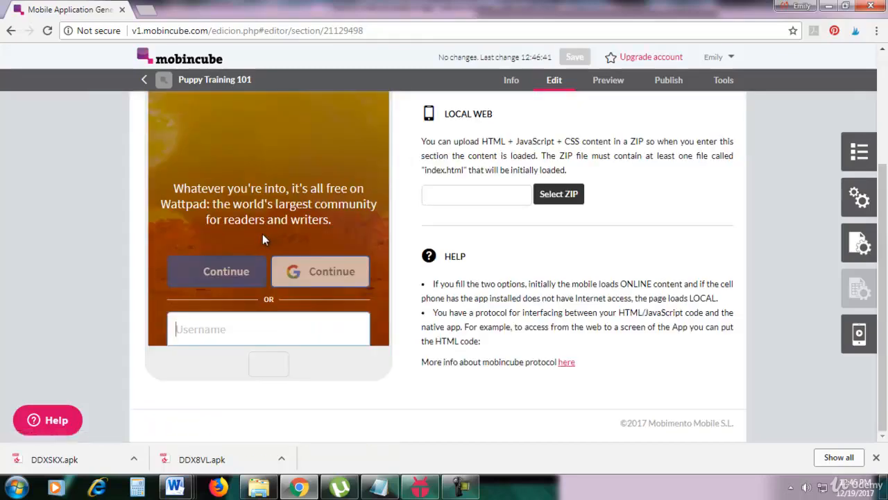
scroll(264, 236, up, 3)
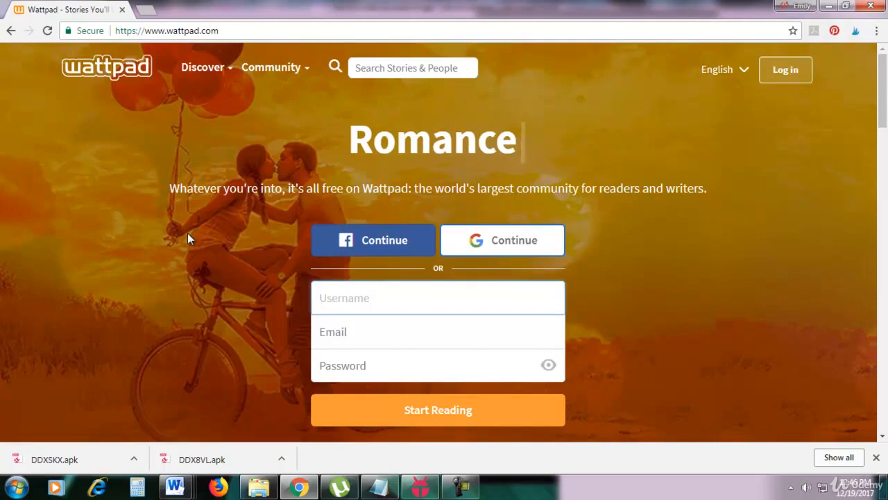
click(11, 32)
Step: Switch to the KOPLAYER emulator, go back to the app's list of screen buttons and open its Web screen
click(421, 488)
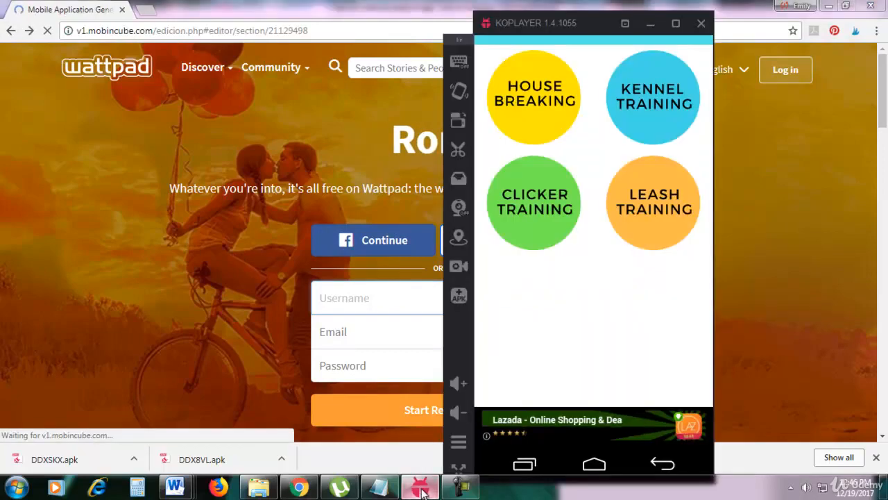
click(647, 455)
click(644, 459)
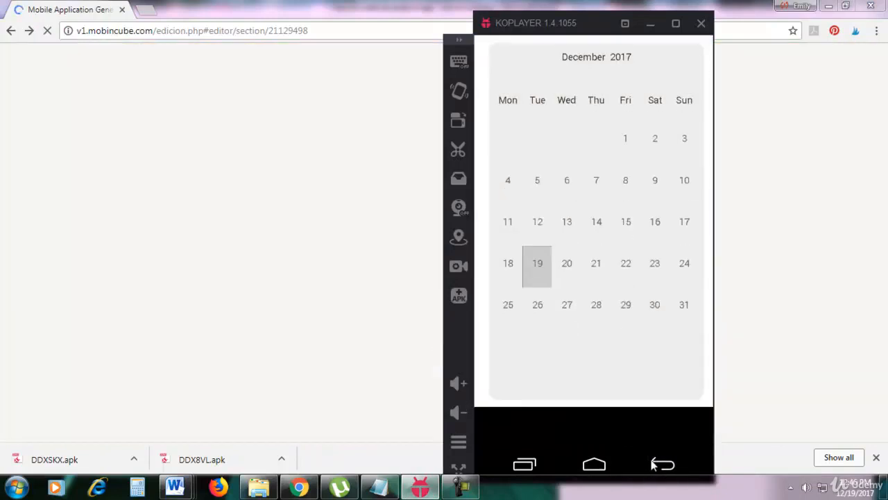
click(652, 464)
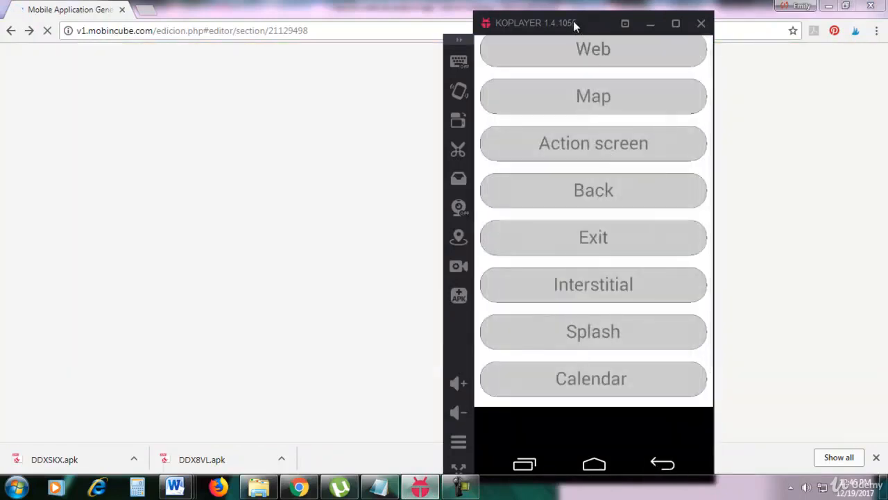
drag(571, 18, 619, 28)
scroll(636, 153, up, 1)
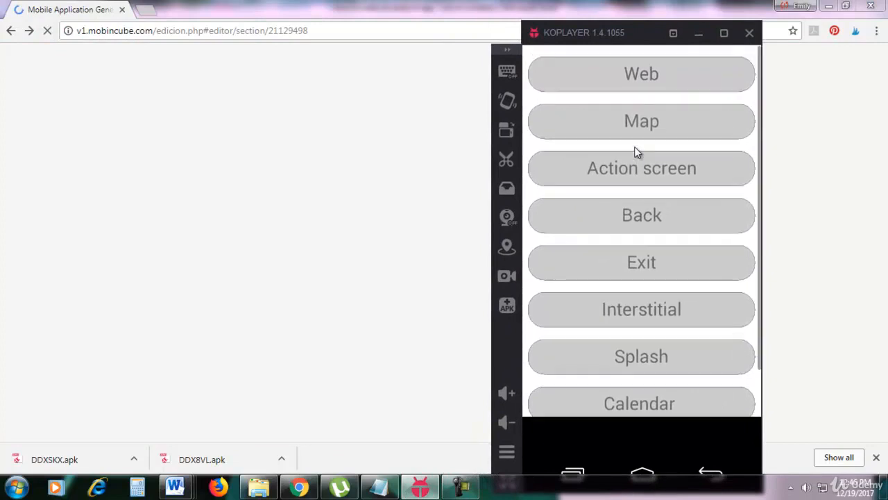
click(648, 78)
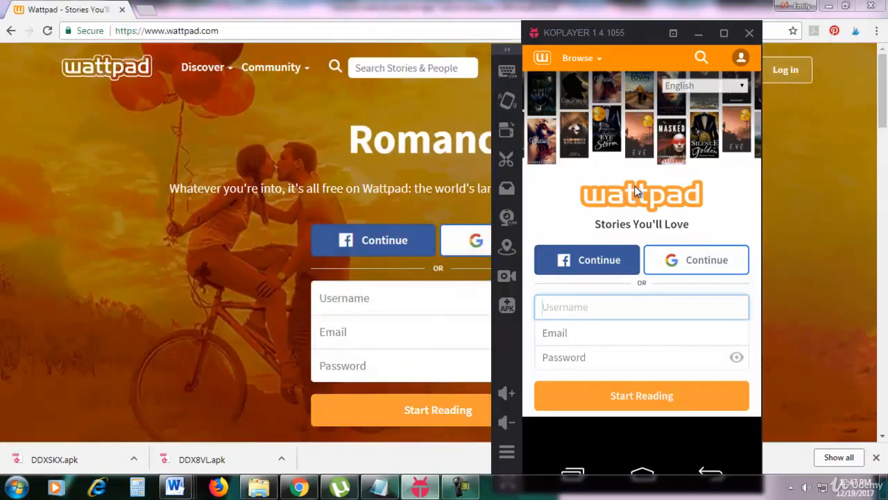
click(460, 487)
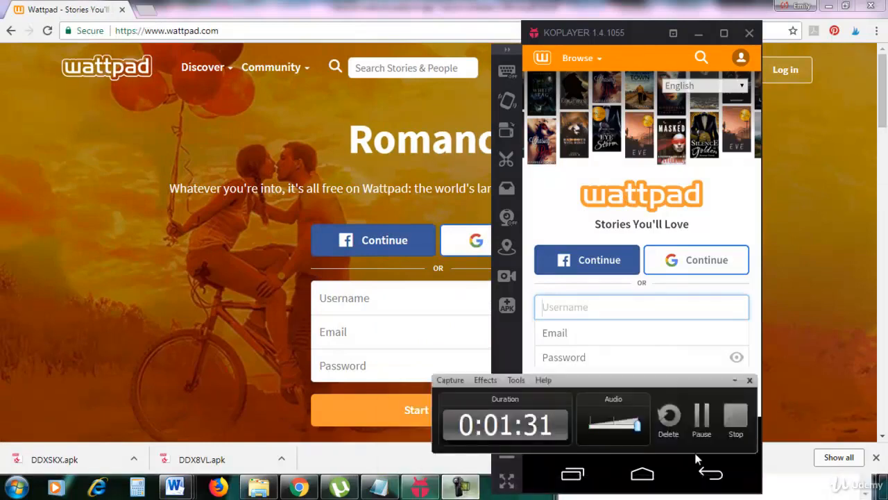
click(702, 419)
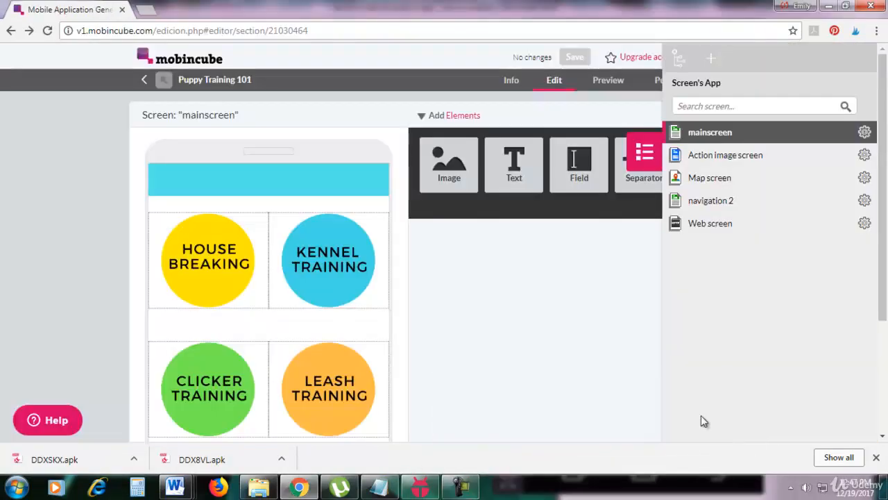
click(710, 64)
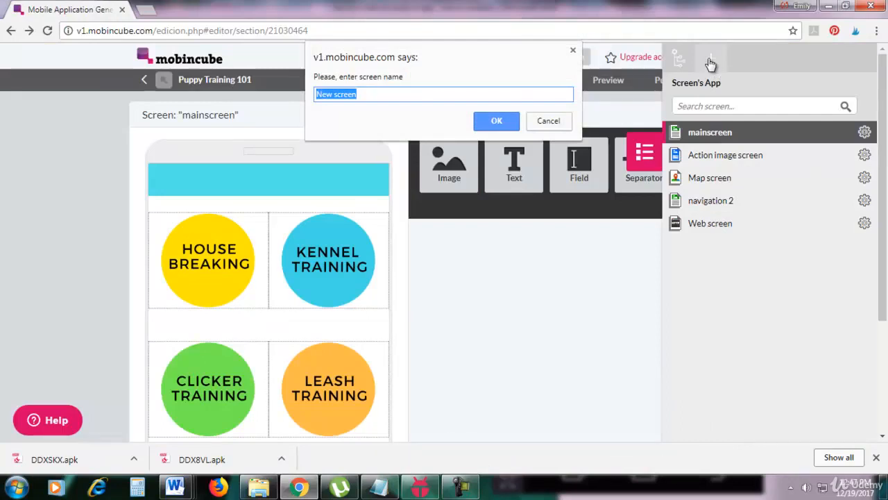
text(Map)
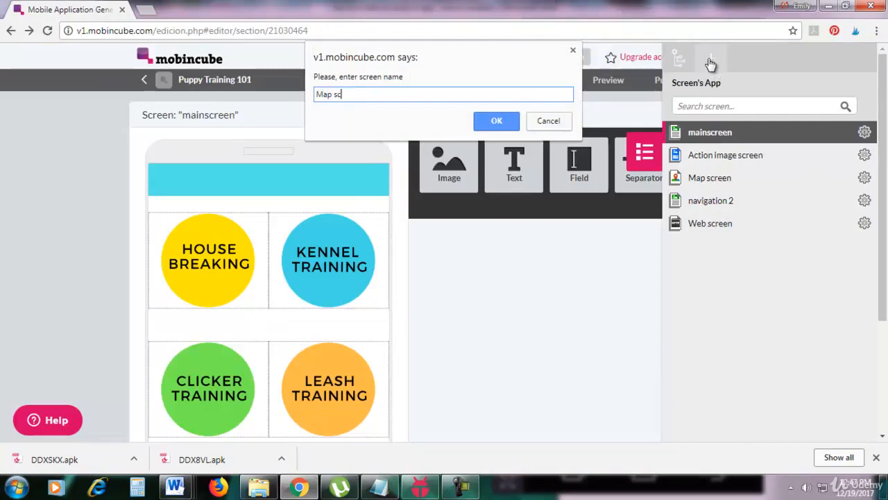
click(509, 125)
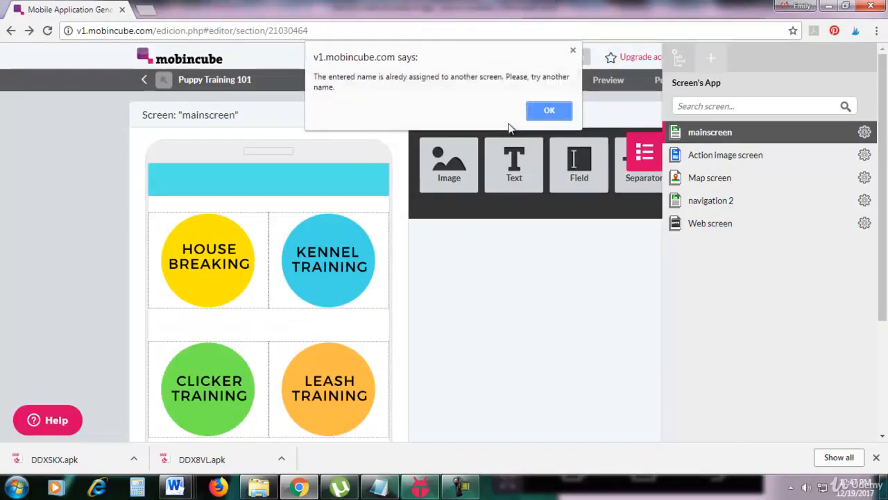
click(548, 110)
click(549, 120)
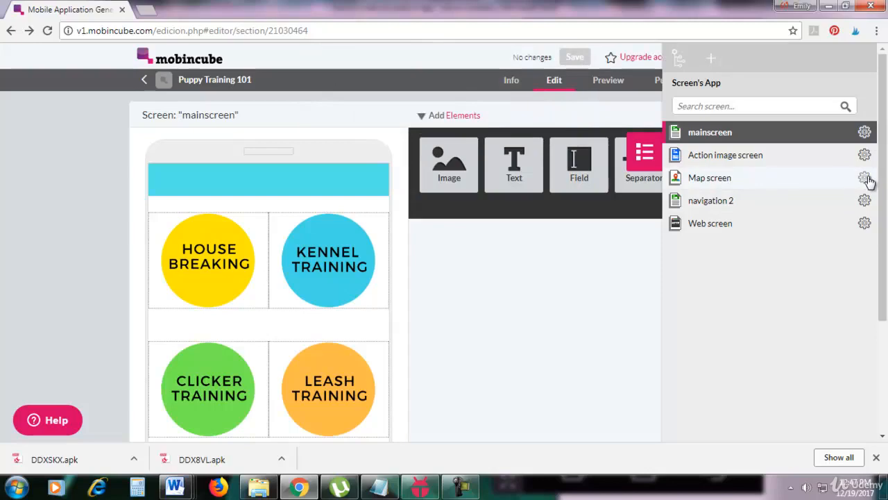
Step: Open the existing Map screen in the editor
click(866, 179)
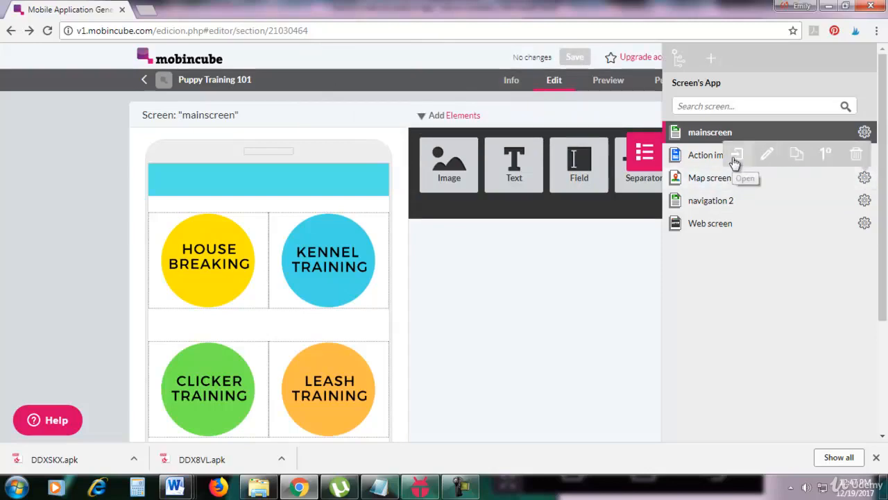
click(735, 161)
click(460, 485)
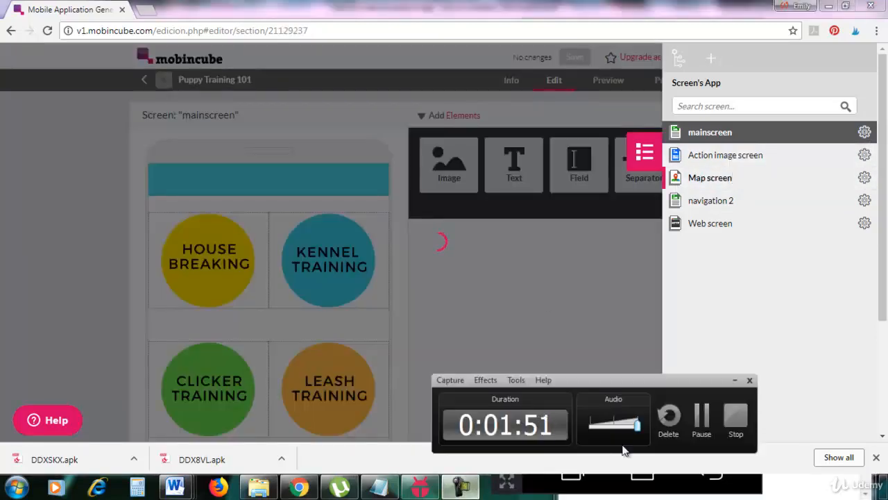
click(701, 430)
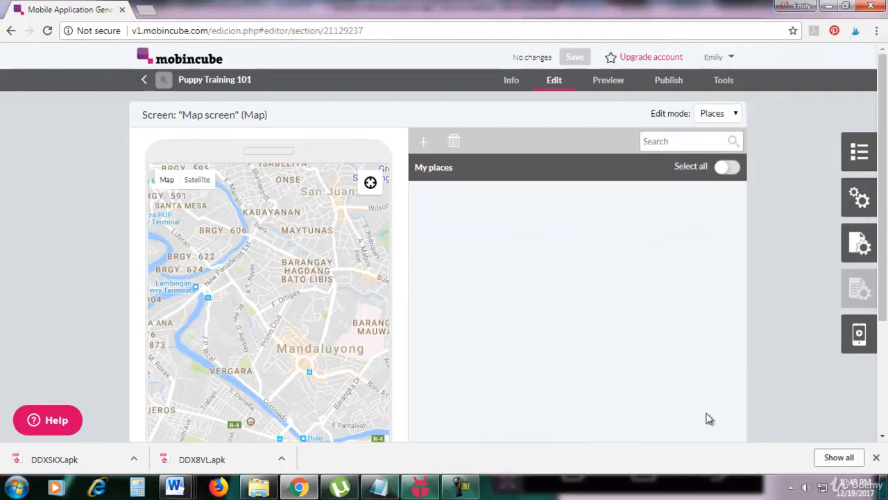
Step: Add a place to the Map screen and name it "Power Fitness - San Juan branch"
click(425, 147)
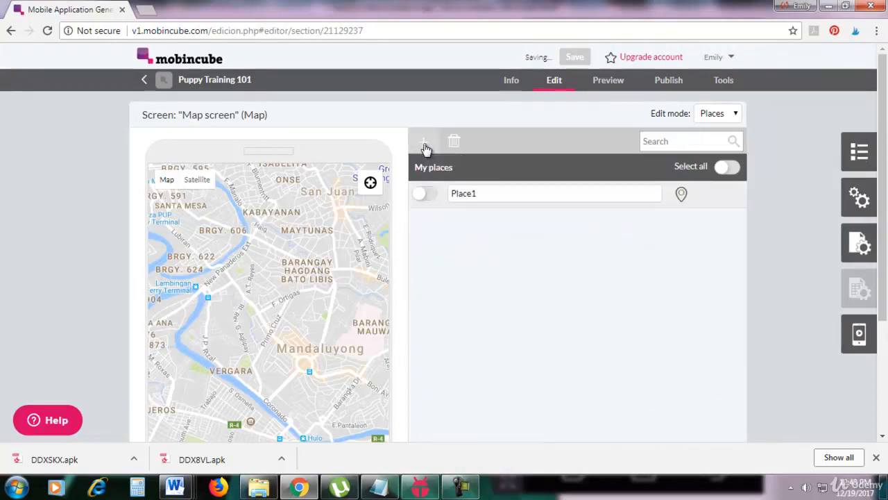
double_click(482, 194)
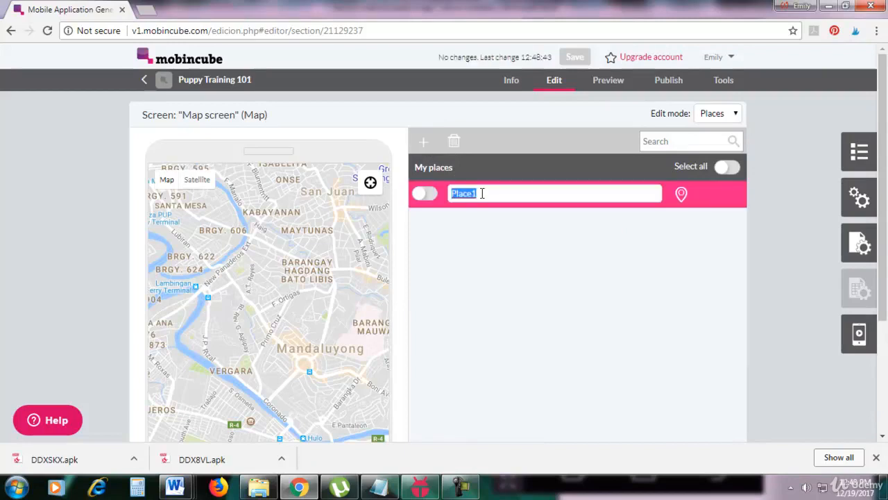
text(P)
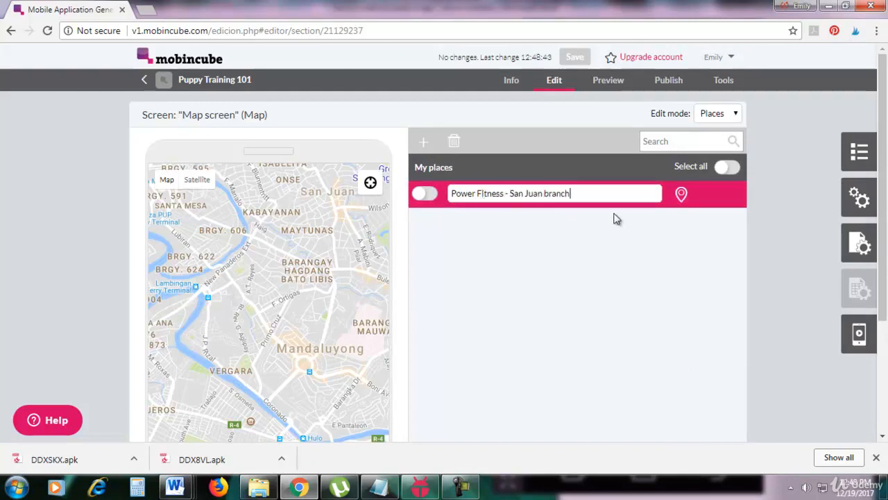
Step: Set the Power Fitness place's map location by looking up the branch's street address
click(681, 197)
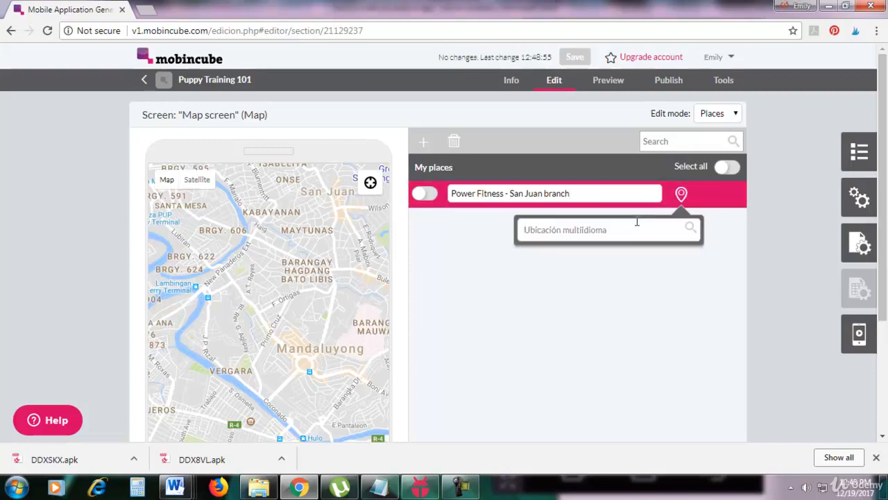
text(24 jose gil)
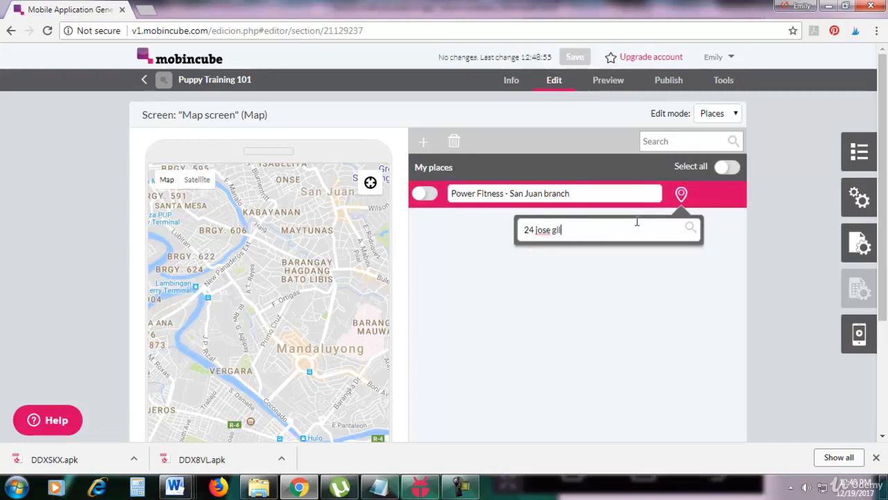
text( s)
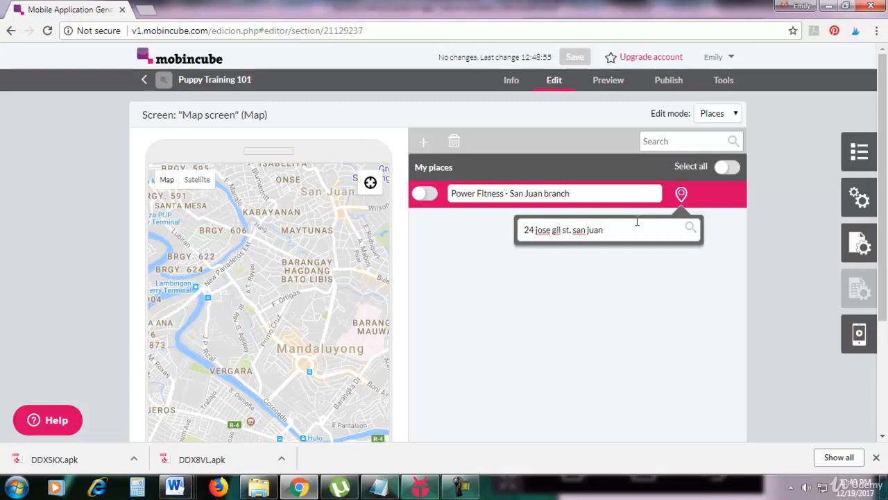
text(t. san juan)
key(Return)
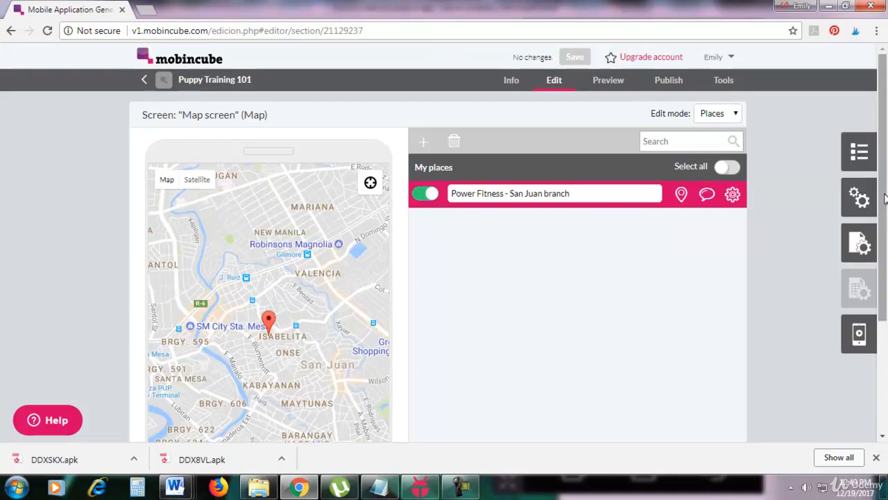
Step: Zoom the map in two levels around the Power Fitness marker and centre the Map screen on that place
drag(885, 199, 885, 235)
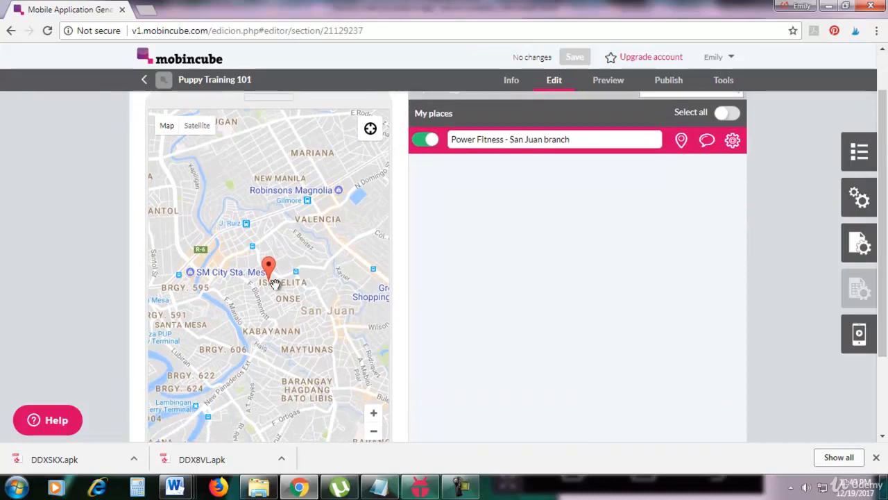
click(373, 414)
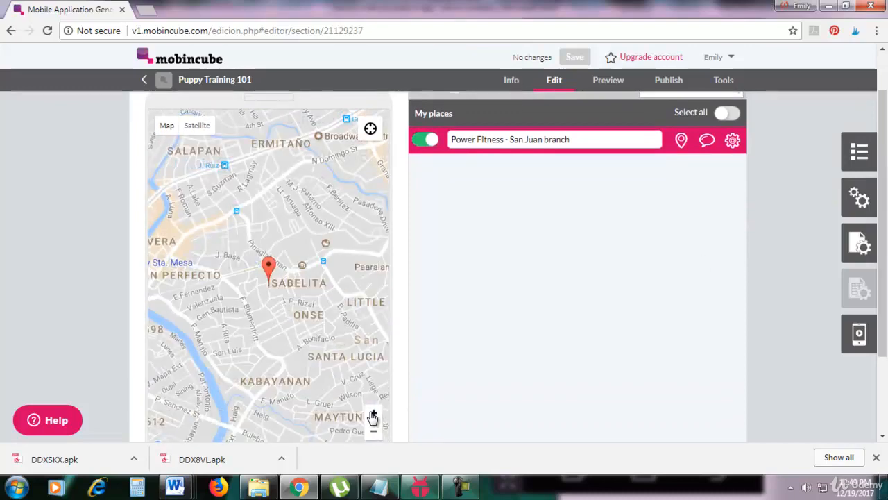
click(374, 413)
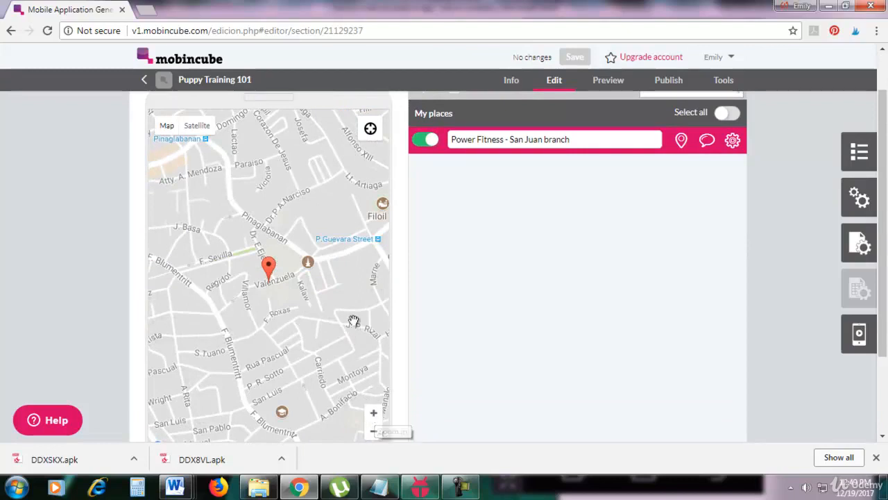
click(370, 131)
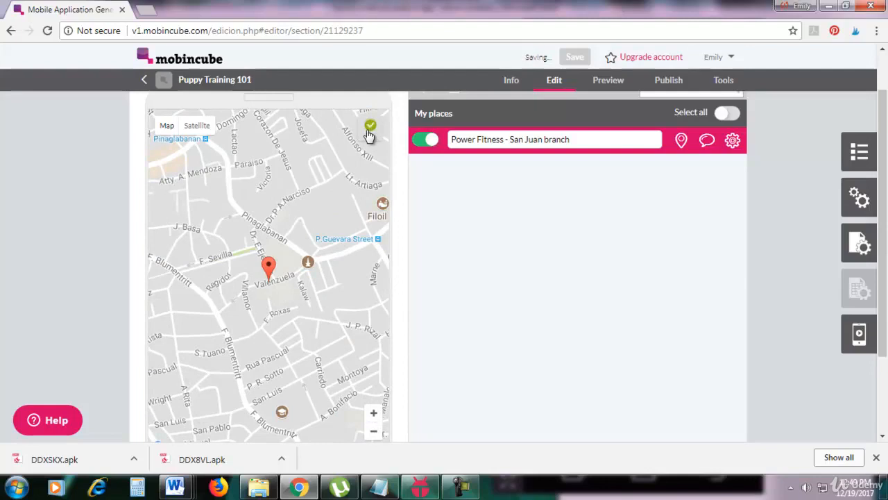
Step: Give the Power Fitness place an information bubble with the image power fitness.jpg and the branch's street address as text
click(707, 142)
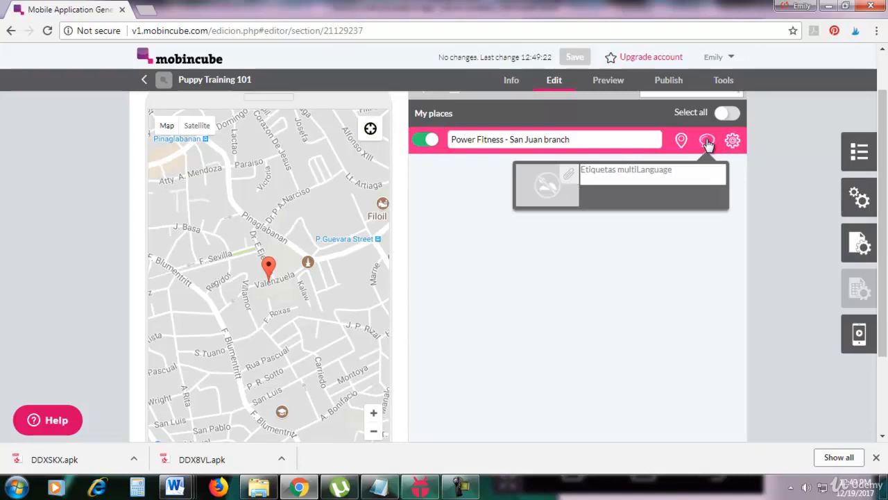
click(566, 178)
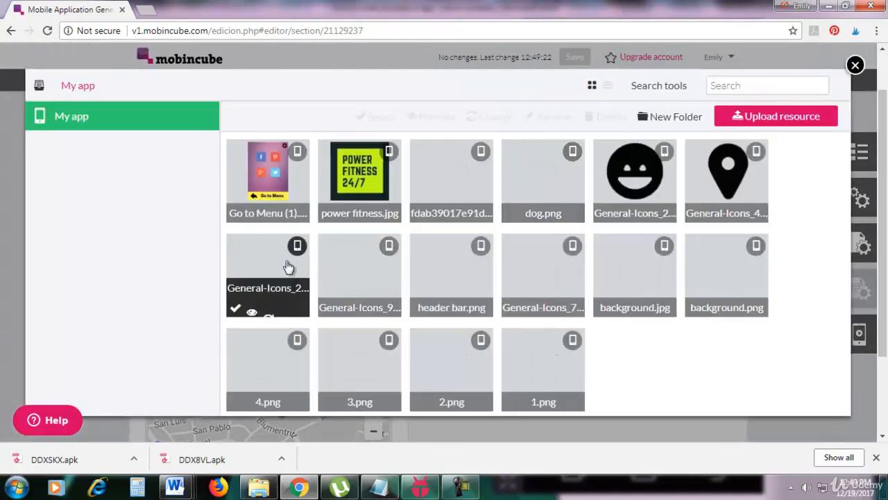
click(328, 211)
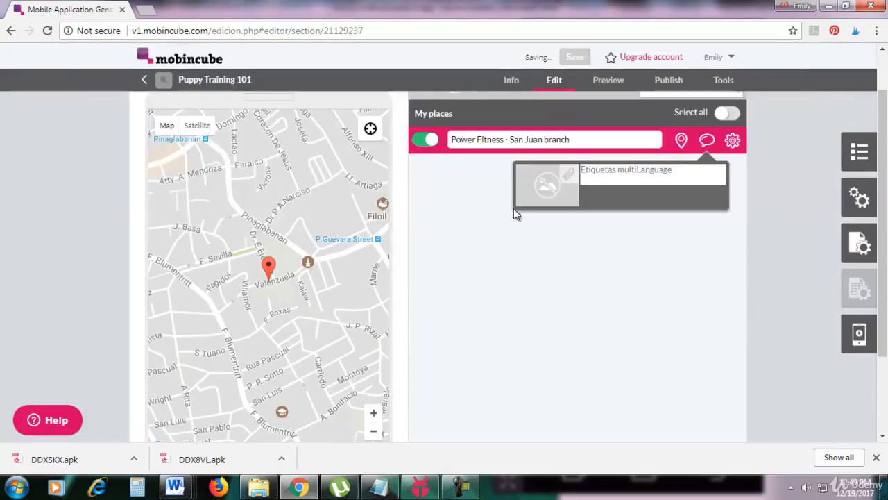
click(669, 173)
text(24 jose gil st., san juan)
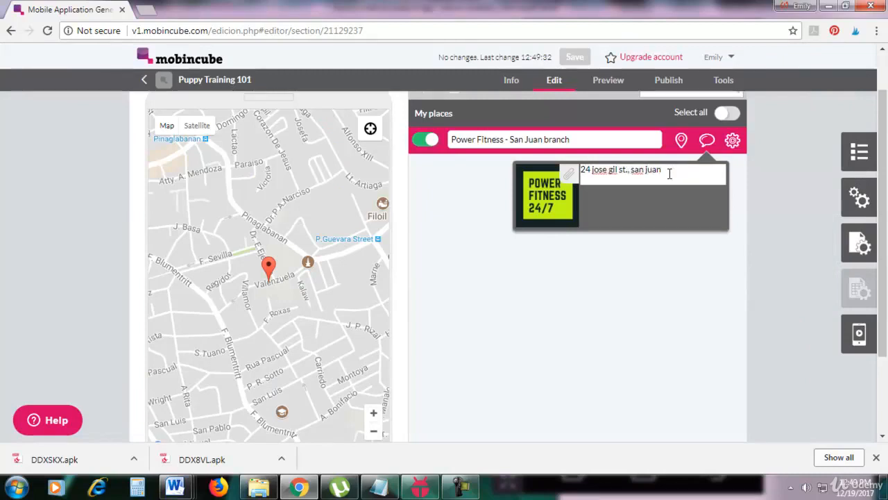
scroll(588, 305, up, 1)
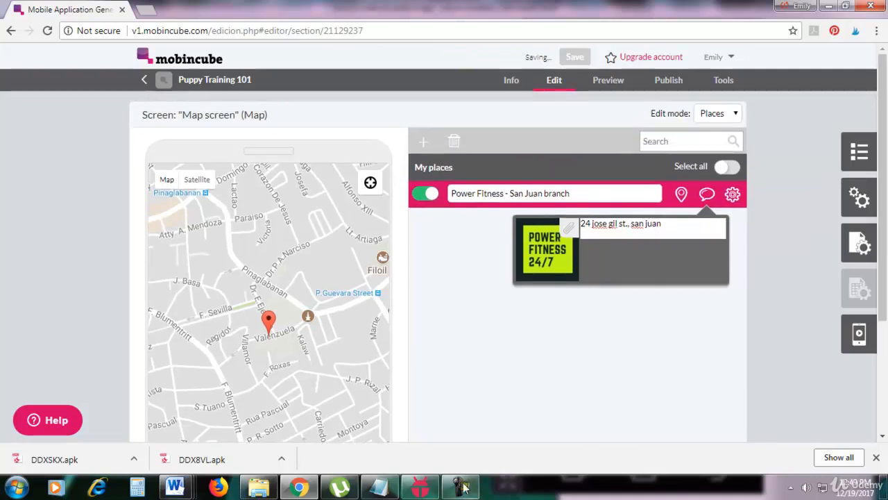
Step: Switch to the KOPLAYER emulator, return to the app's screen buttons, open Map and show the marker's bubble, ending back in the browser
click(420, 490)
click(711, 472)
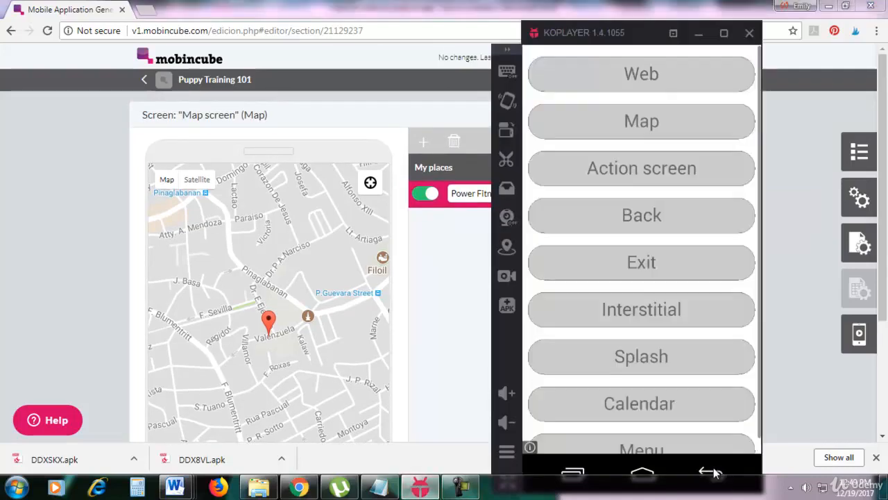
click(637, 57)
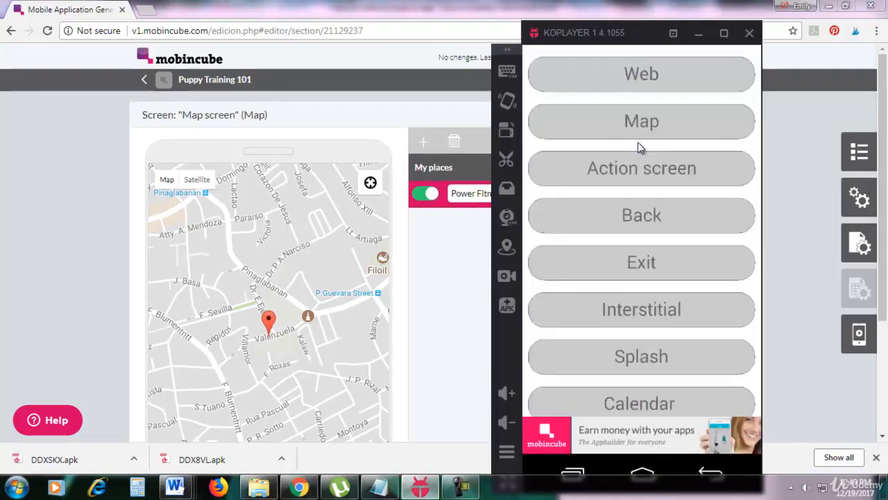
click(651, 123)
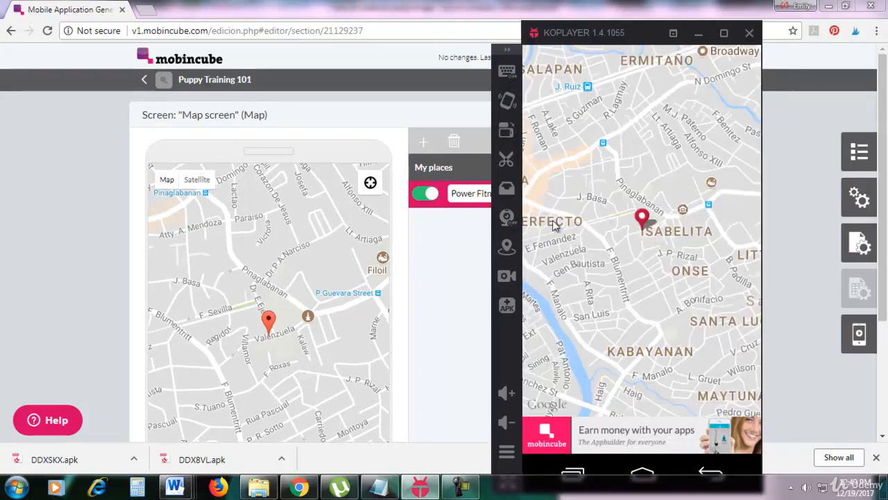
click(643, 219)
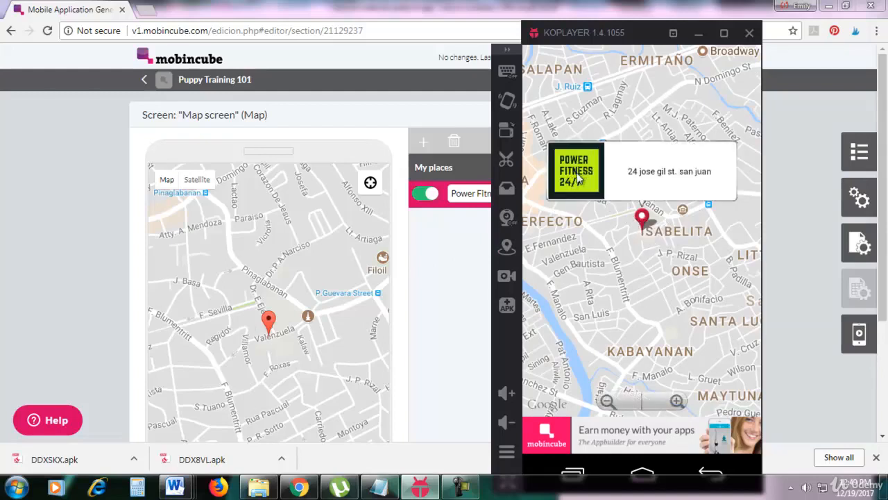
drag(596, 38, 550, 37)
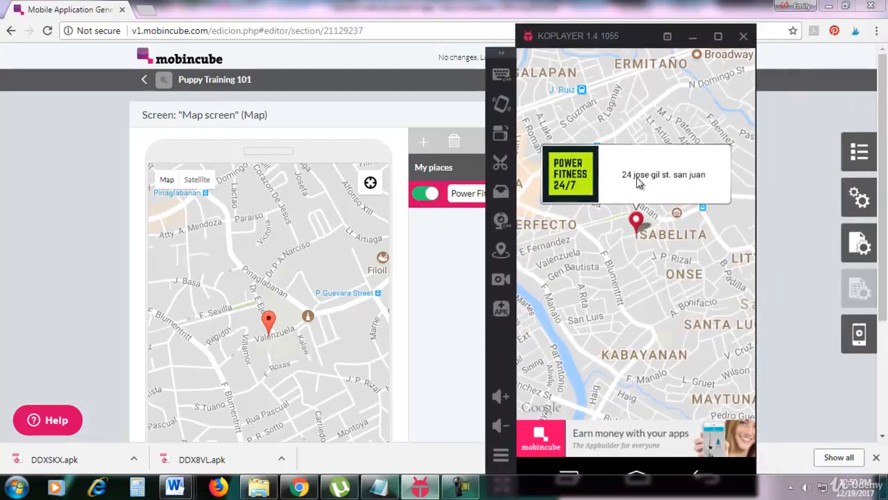
click(458, 387)
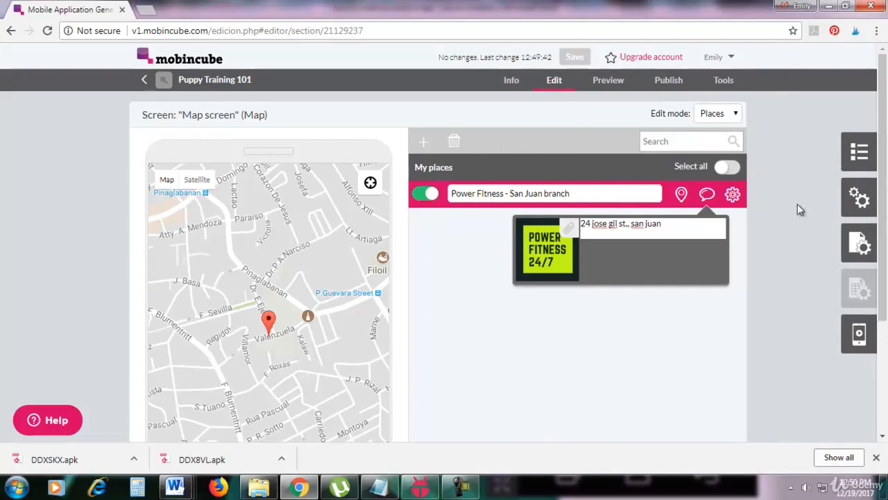
Step: Add a new screen to the app and name it "Option list screen"
click(852, 161)
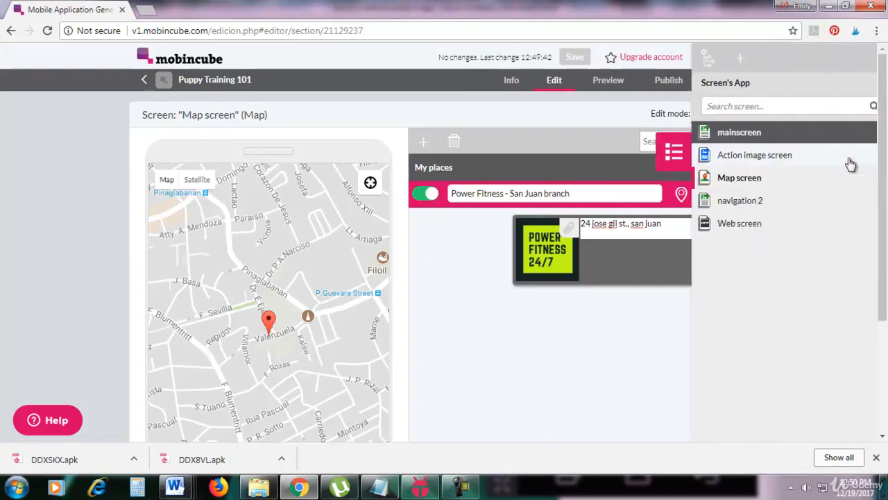
click(713, 64)
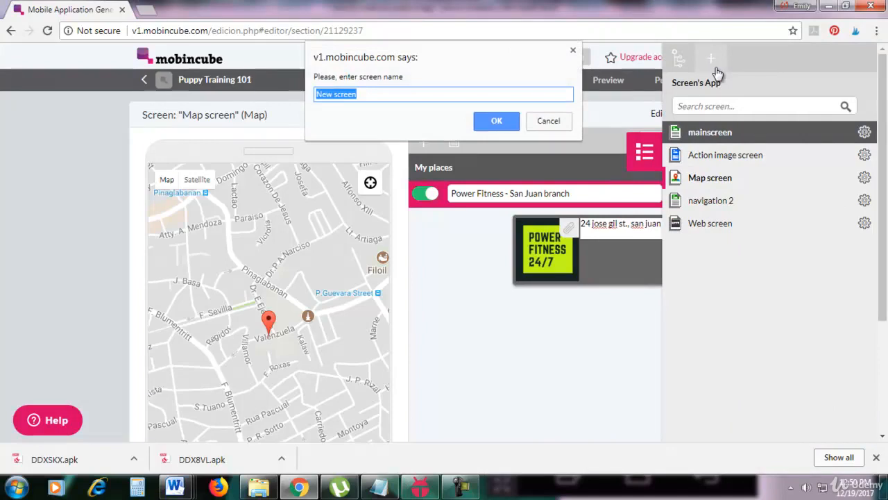
text(Option list)
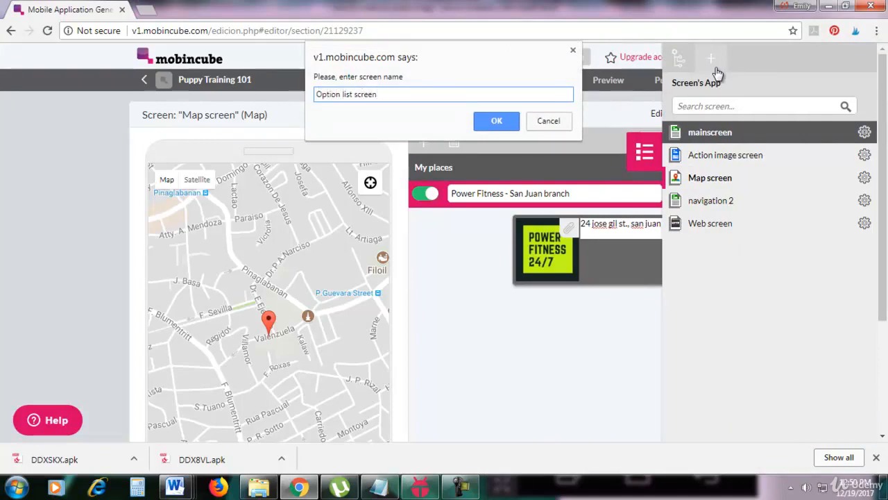
click(501, 128)
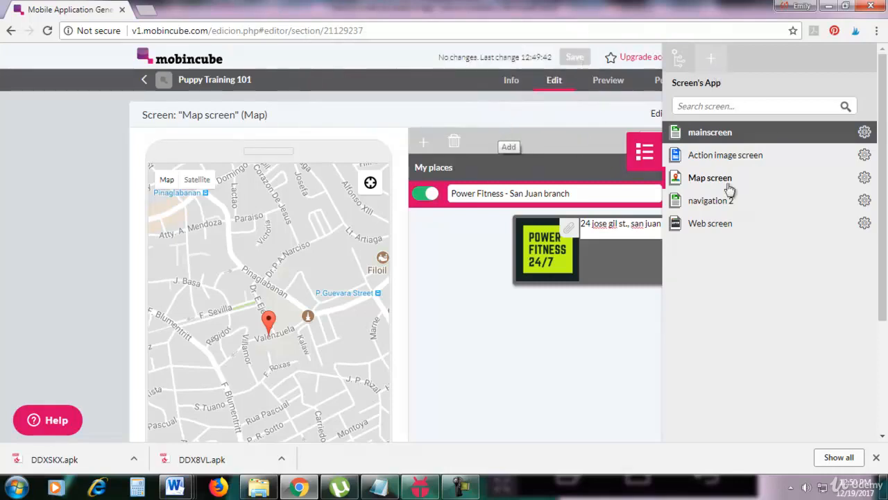
Step: Open the Option list screen in the editor and assign it the Option List type
click(864, 229)
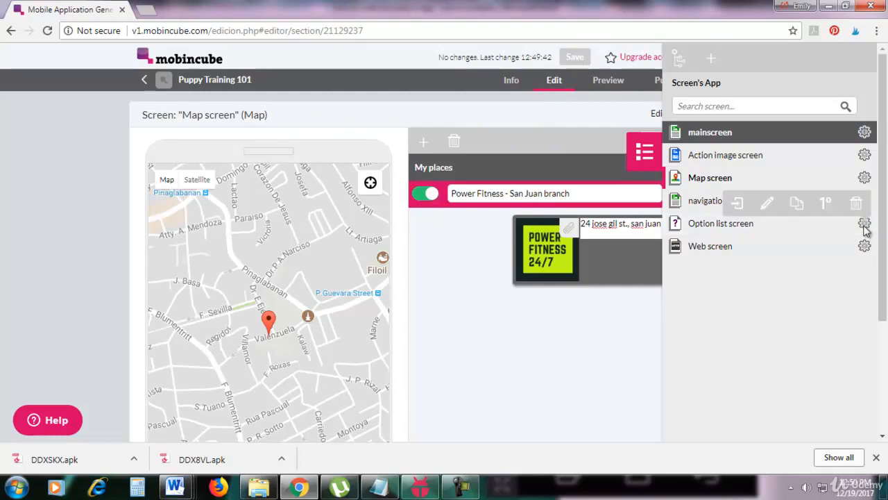
click(737, 208)
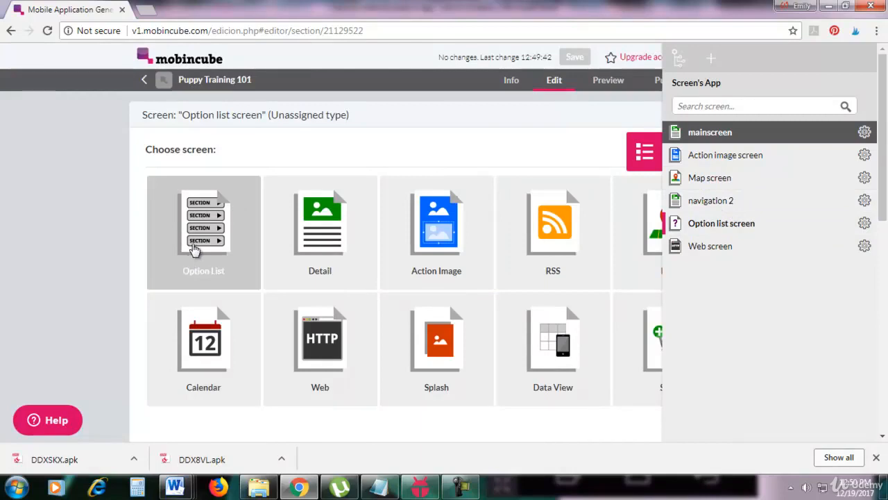
click(197, 248)
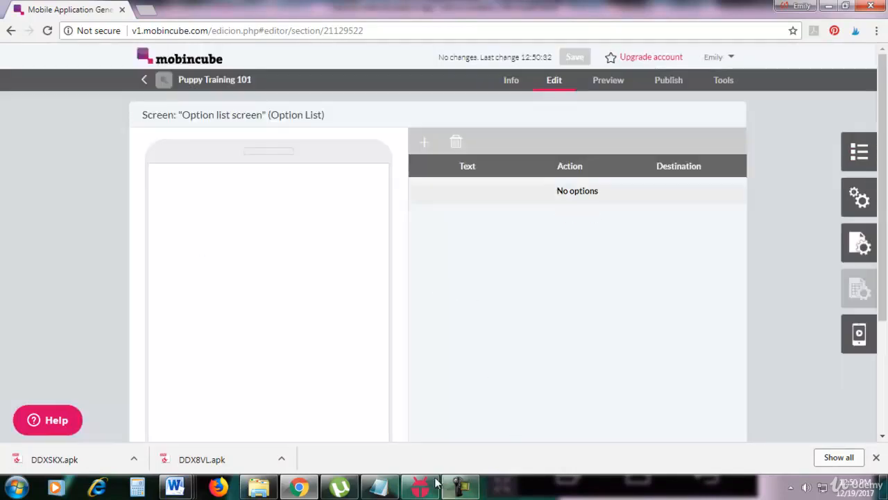
Step: Switch to the KOPLAYER emulator and view the app's list of screen buttons as an option list example, returning to the browser
click(436, 482)
click(699, 475)
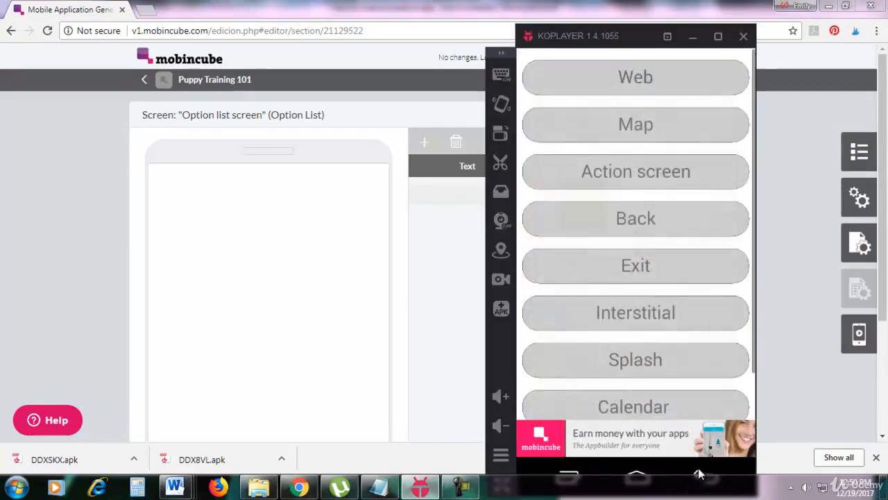
drag(590, 35, 632, 27)
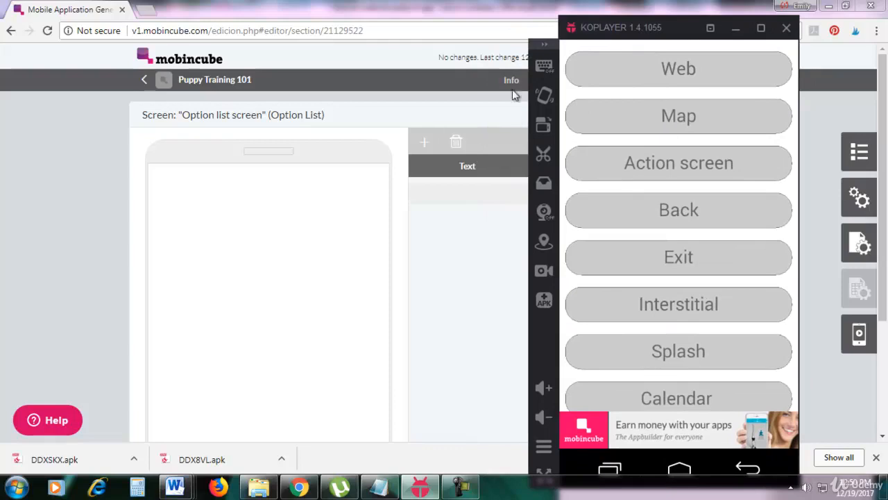
click(482, 109)
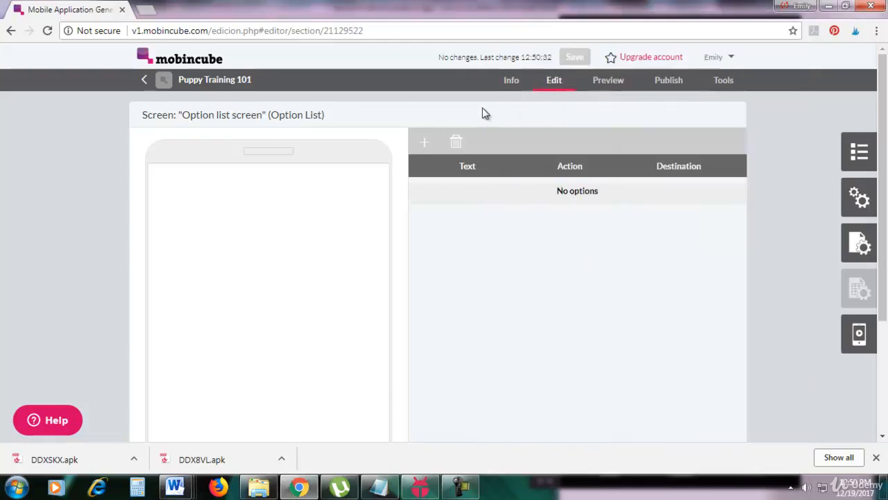
Step: Add a first option to the option list and label it "Web", like the first button in the KOPLAYER emulator
click(425, 141)
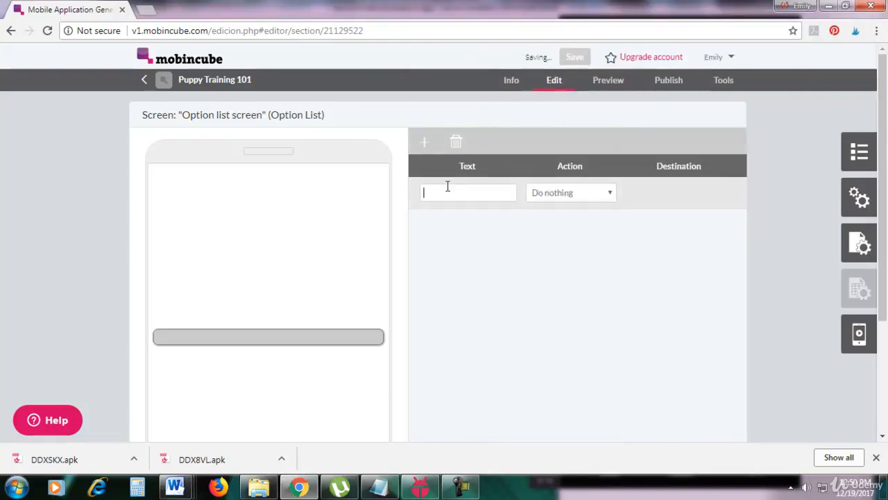
click(419, 487)
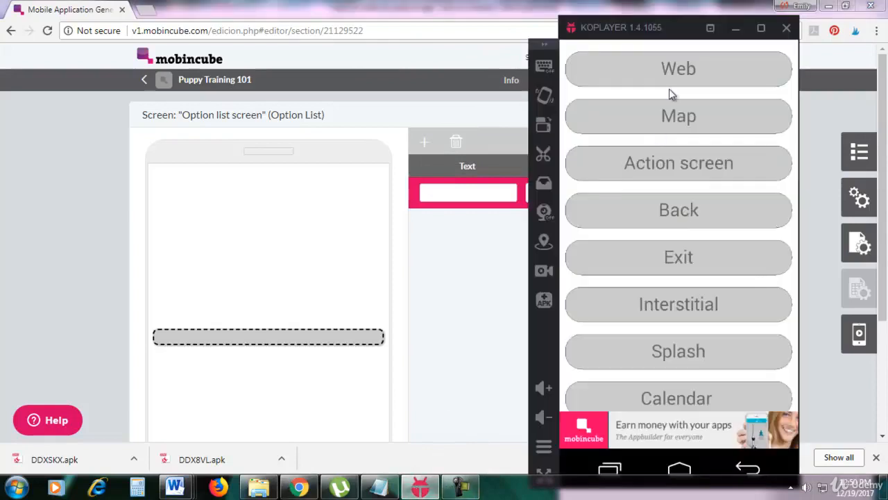
click(463, 194)
text(W)
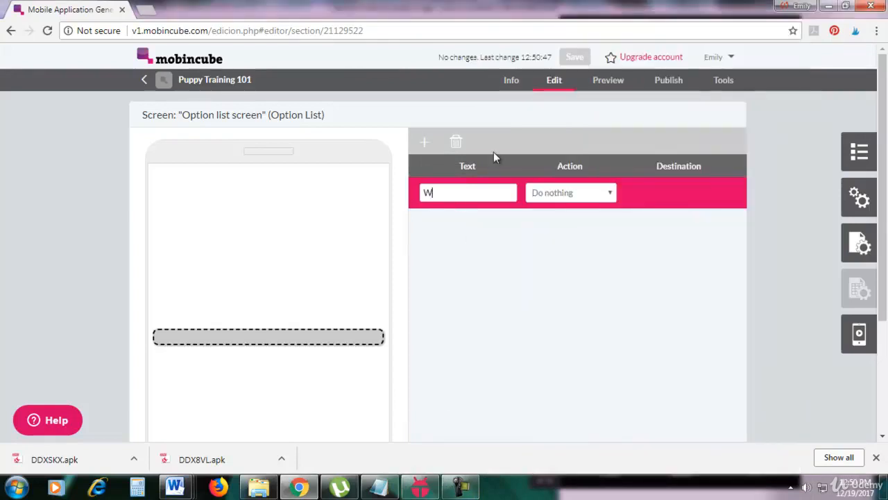
text(eb)
Step: Set the Web option's action to "Go to screen" with "Web screen" as its destination
click(563, 195)
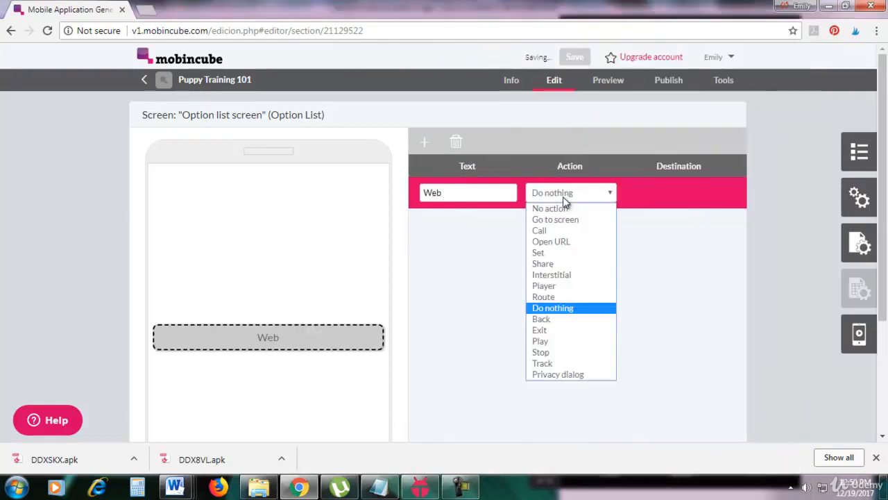
click(555, 219)
click(668, 199)
click(666, 200)
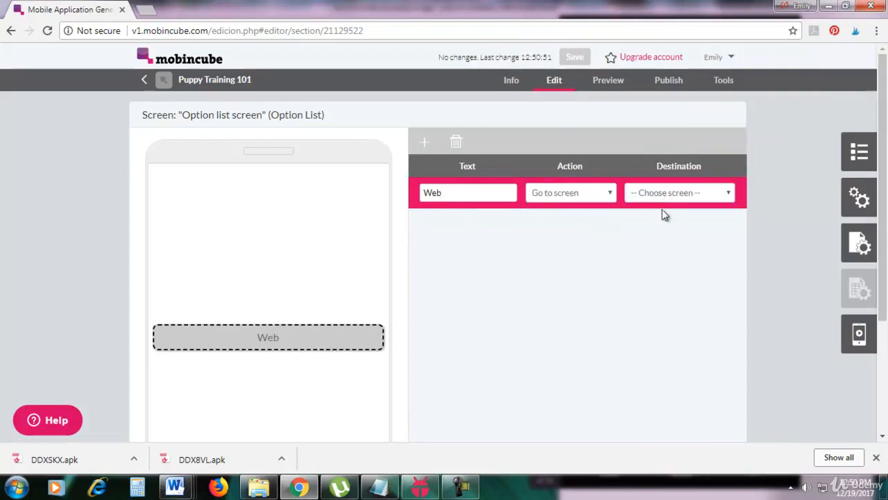
click(669, 194)
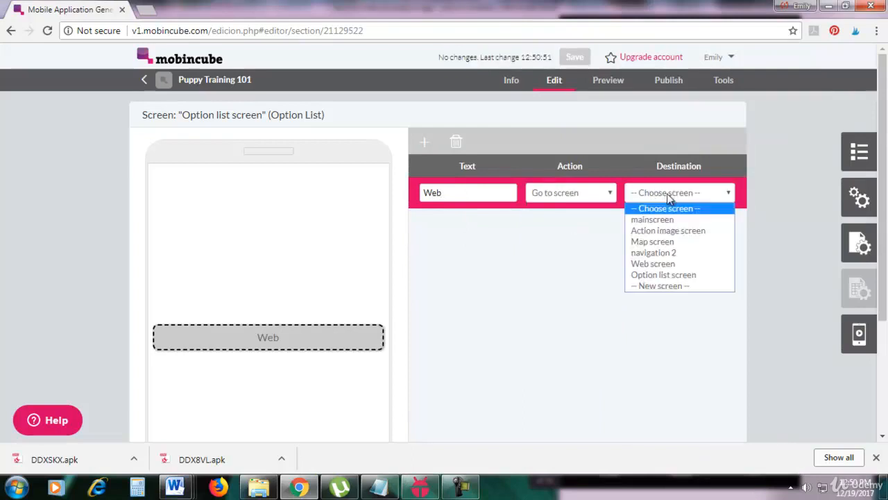
click(652, 265)
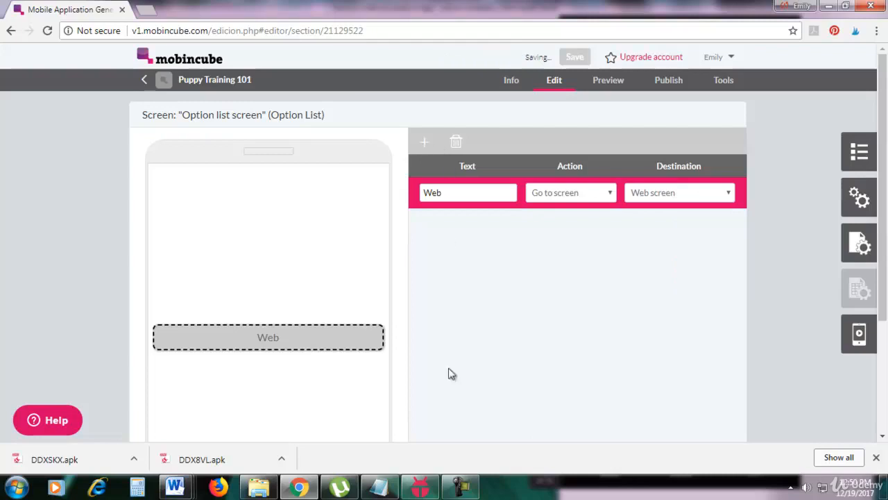
Step: Check the second button name in the KOPLAYER emulator and add a second option labelled "Map" to the option list
click(421, 488)
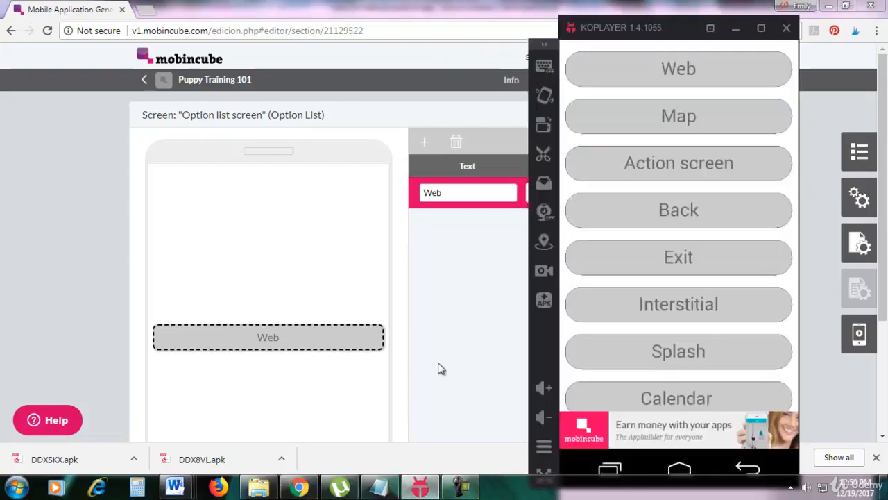
click(444, 361)
click(448, 225)
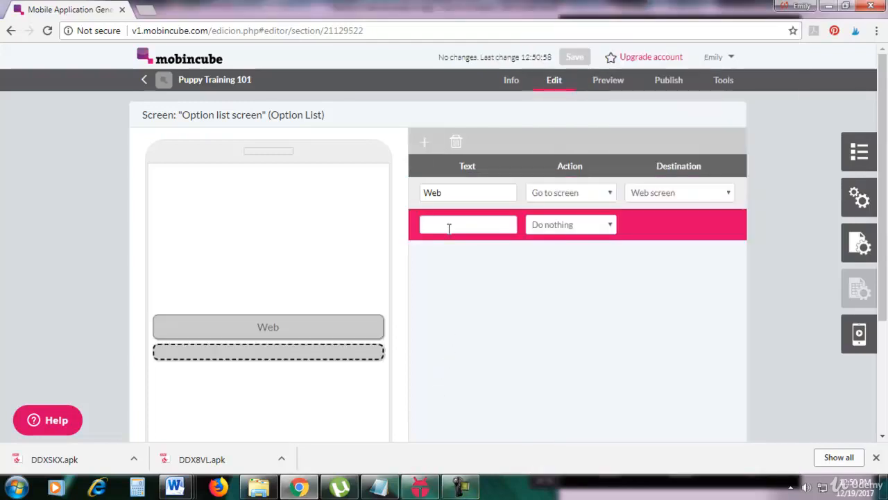
text(Map)
Step: Set the Map option's action to "Go to screen" with "Map screen" as its destination
click(544, 235)
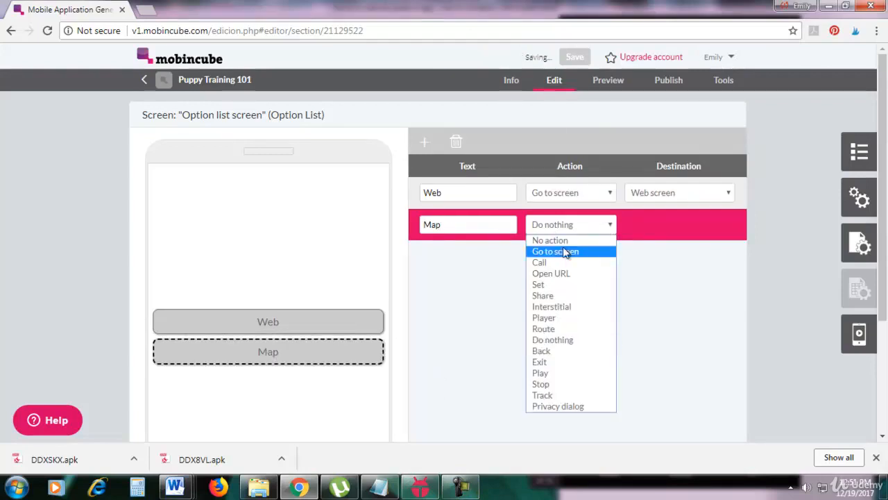
click(565, 252)
click(658, 231)
click(657, 224)
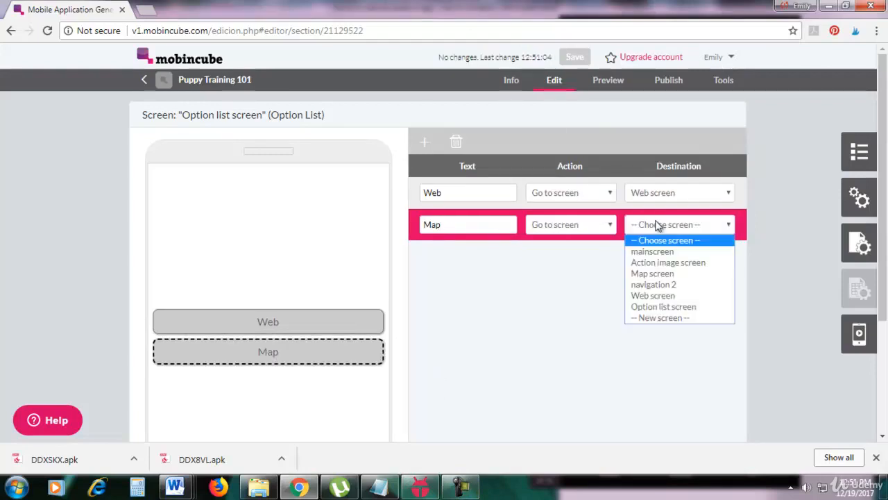
click(658, 277)
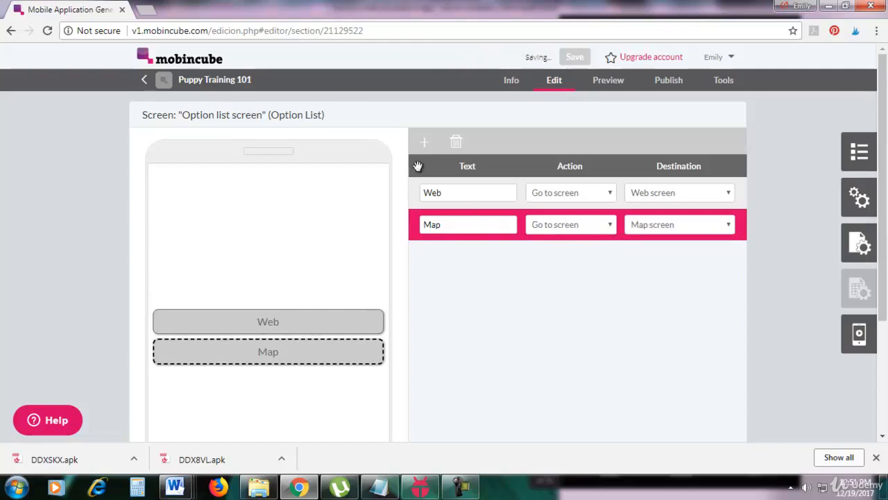
Step: Add a third option and label it "Action screen", like the third button in the KOPLAYER emulator
click(424, 142)
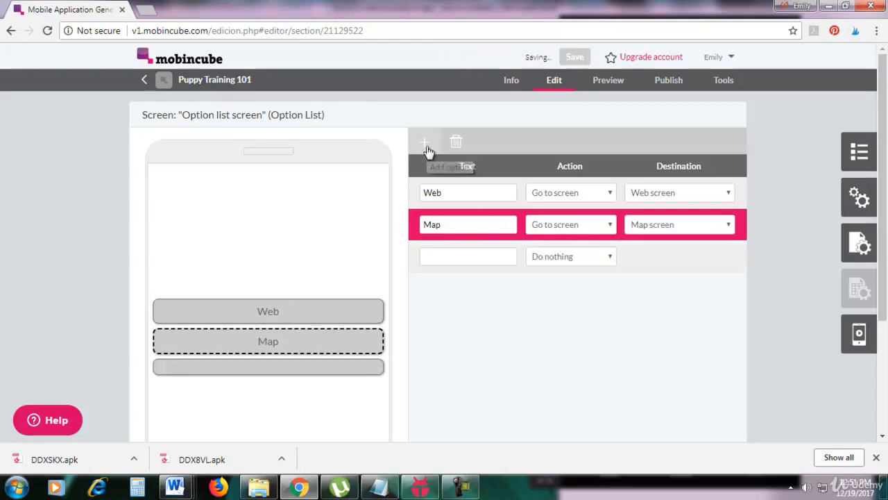
click(458, 485)
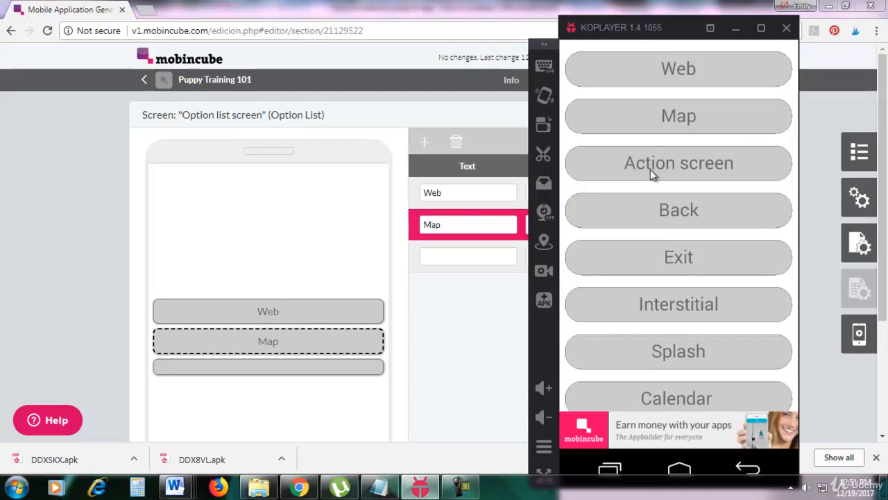
click(460, 313)
click(457, 258)
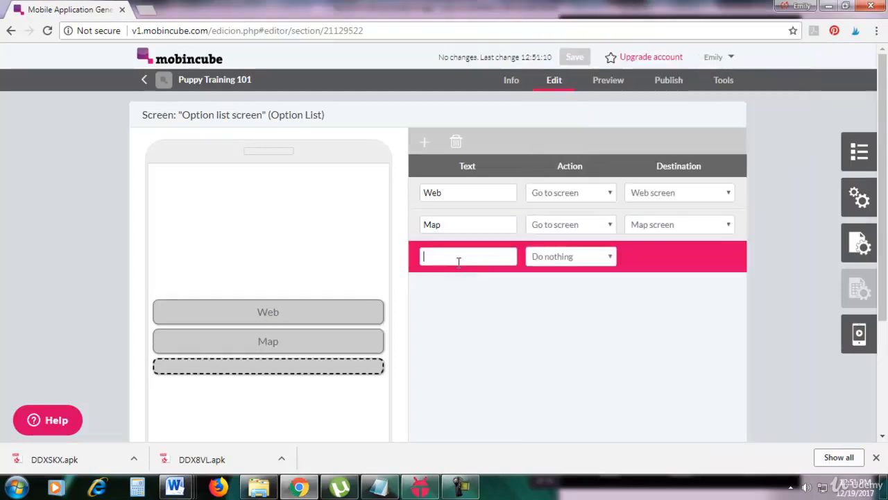
text(Action screen)
Step: Set the Action screen option's action to "Go to screen" with "Action image screen" as its destination
click(533, 257)
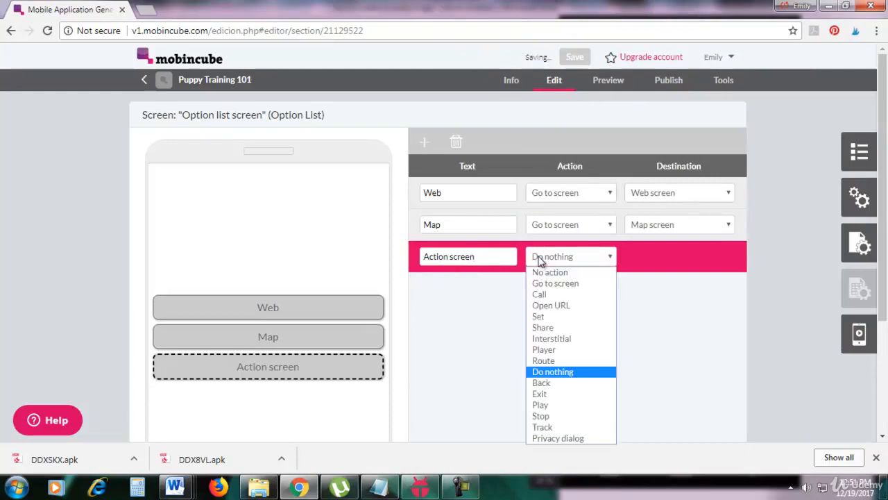
click(563, 282)
click(676, 258)
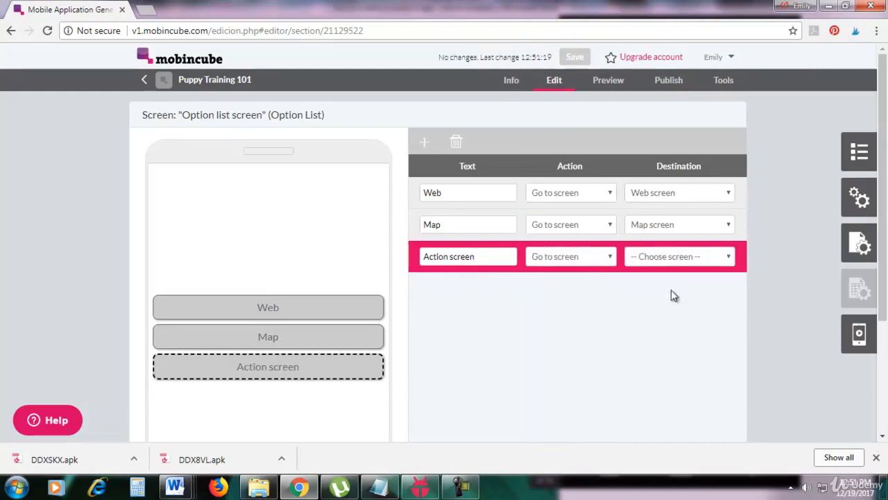
click(671, 258)
click(651, 293)
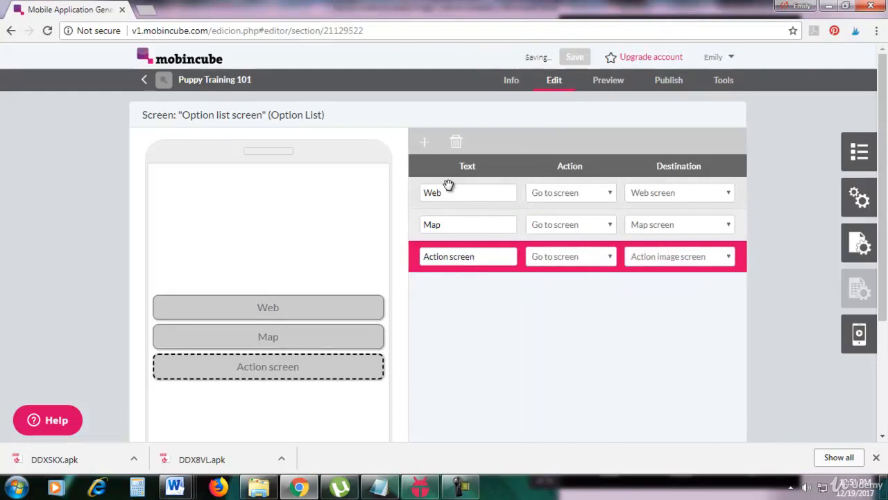
Step: Add a fourth option labelled "Back", following the KOPLAYER example, and set its action to "Back"
click(423, 143)
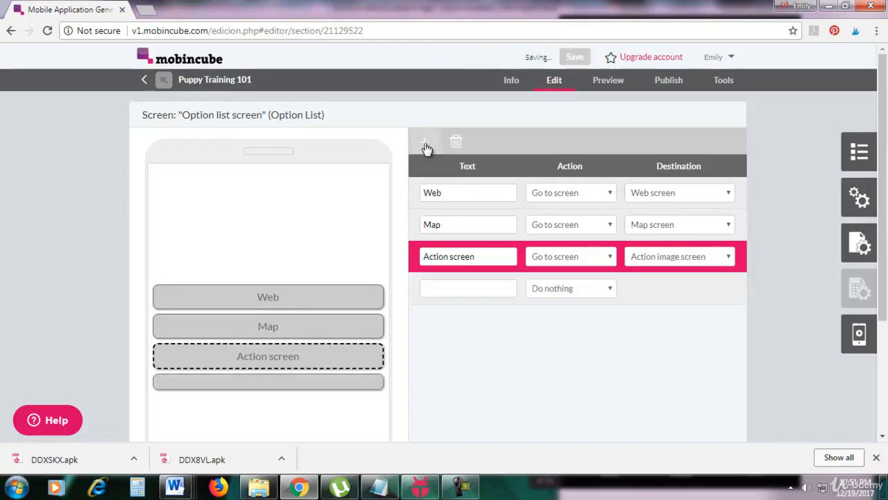
click(420, 485)
click(440, 284)
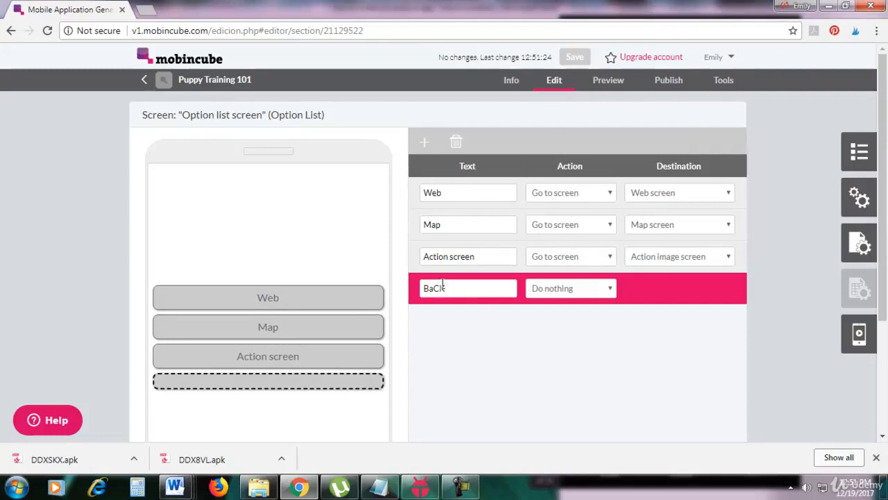
click(550, 297)
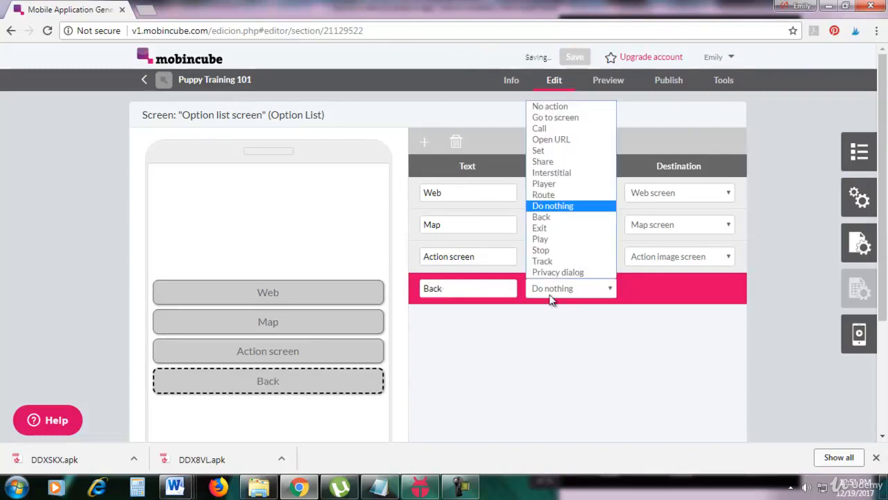
click(555, 221)
Step: Add a fifth option labelled "Exit" to the option list and set its action to "Exit"
click(425, 144)
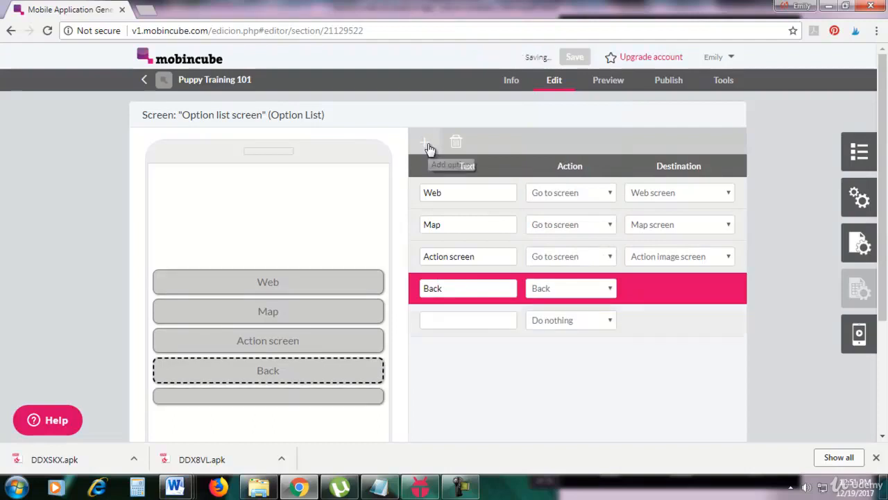
click(466, 320)
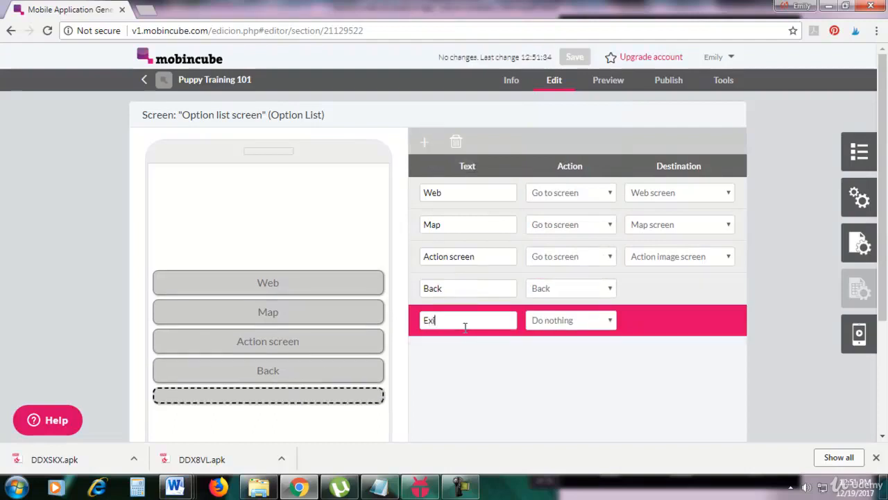
click(531, 319)
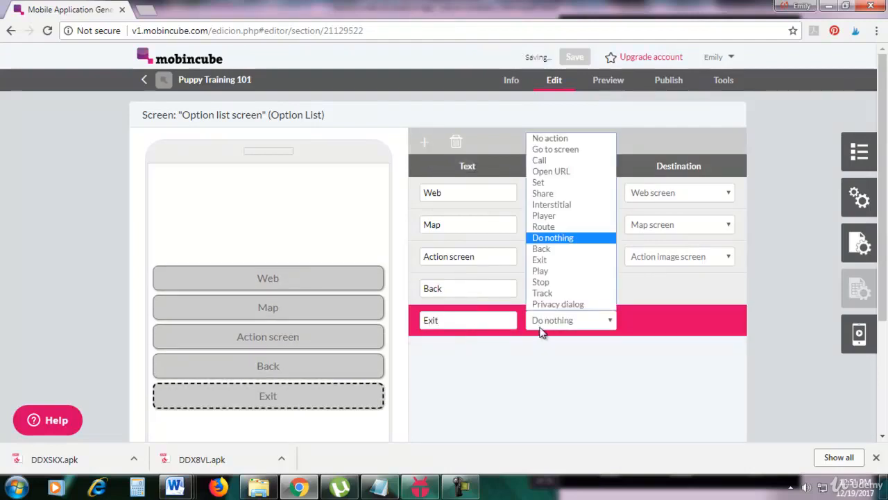
click(551, 258)
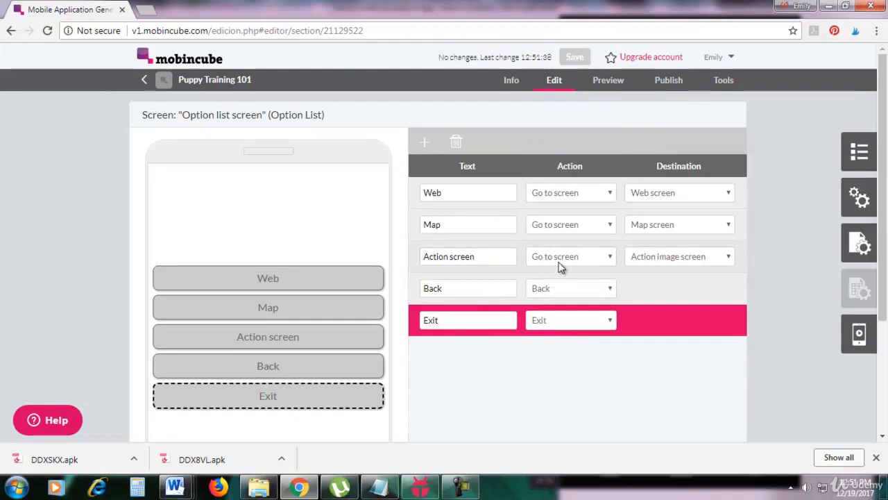
Step: Switch to the KOPLAYER emulator, test the Web option, dismiss the advertisement and return to the app's option list
click(420, 487)
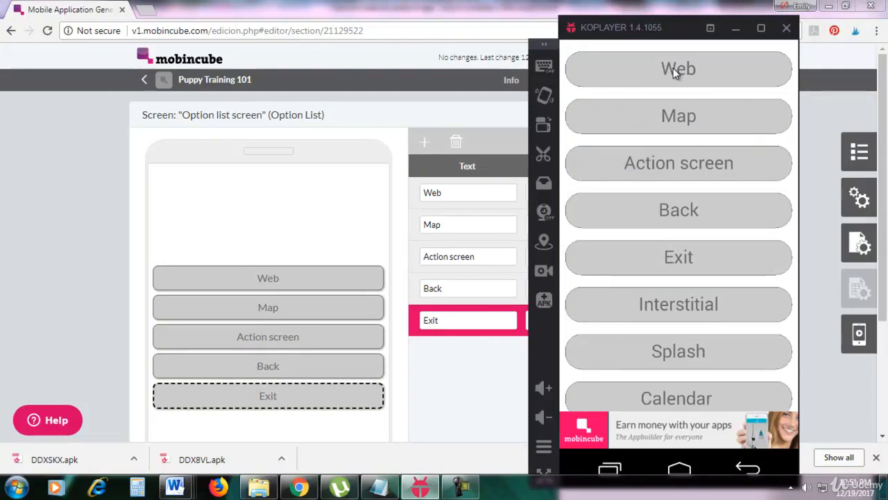
click(673, 68)
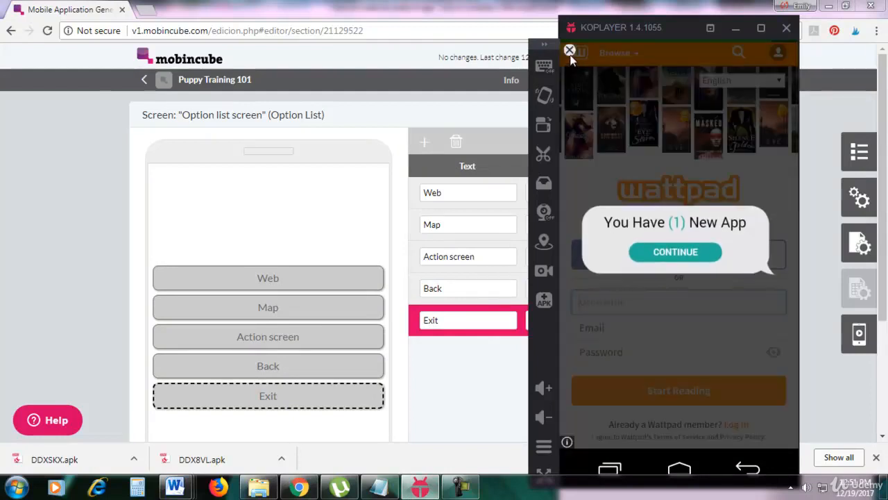
click(570, 53)
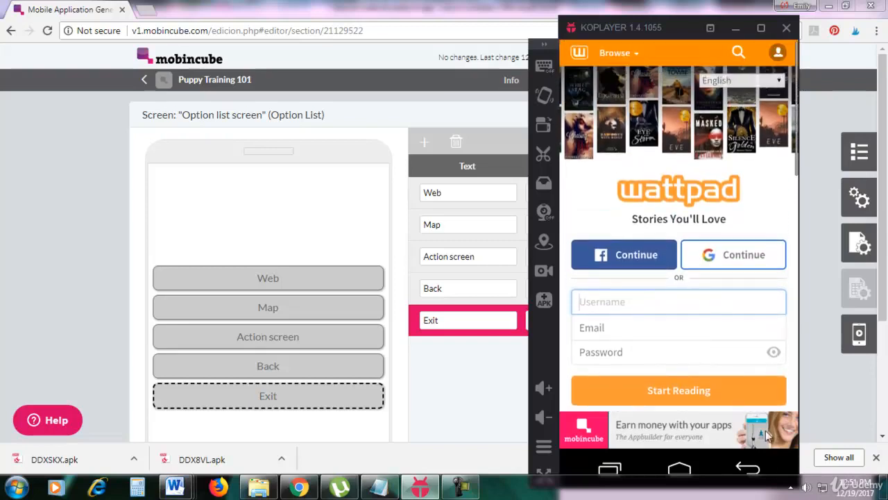
click(460, 485)
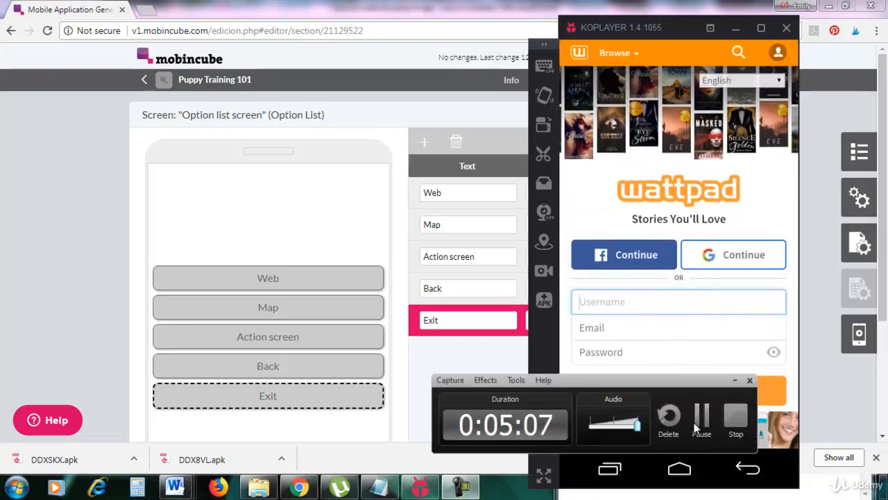
click(696, 427)
click(748, 468)
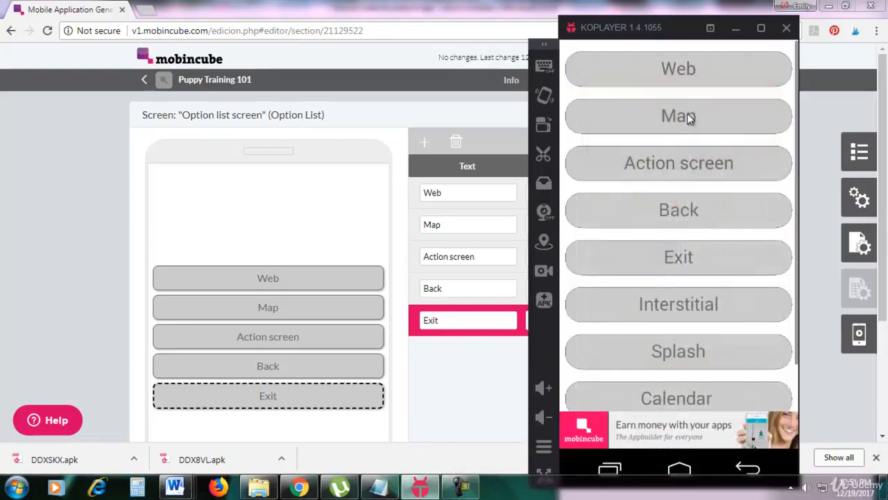
Step: Test the Map and Action screen options in the emulated app, returning to the option list after each one
click(678, 117)
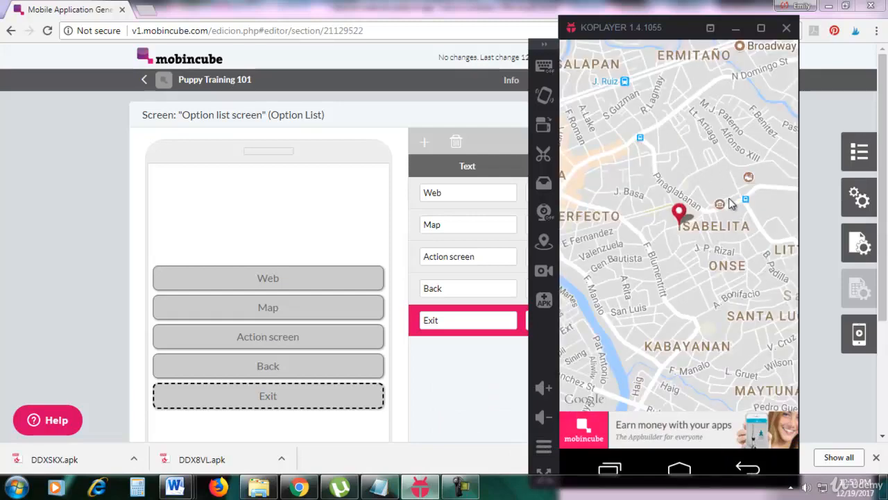
click(749, 468)
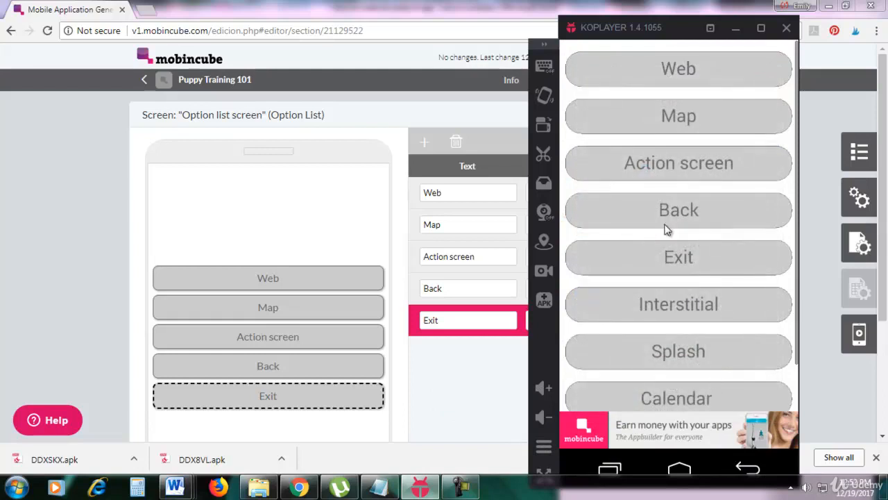
click(634, 164)
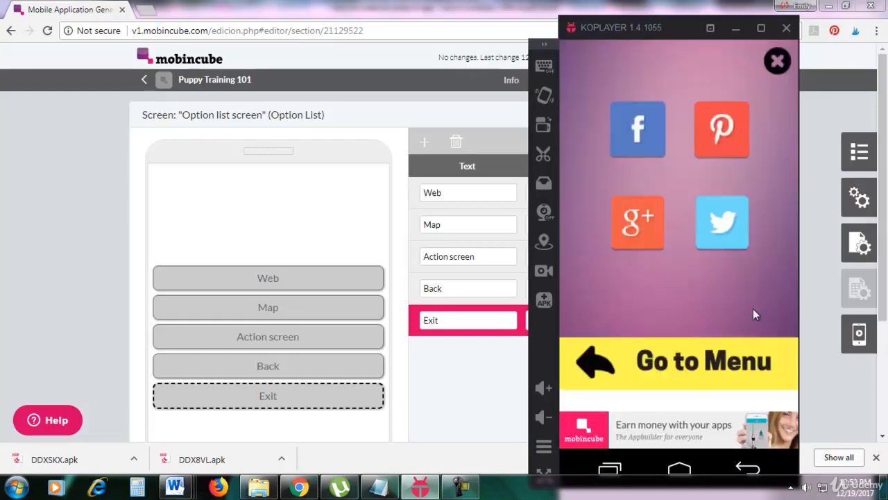
click(746, 470)
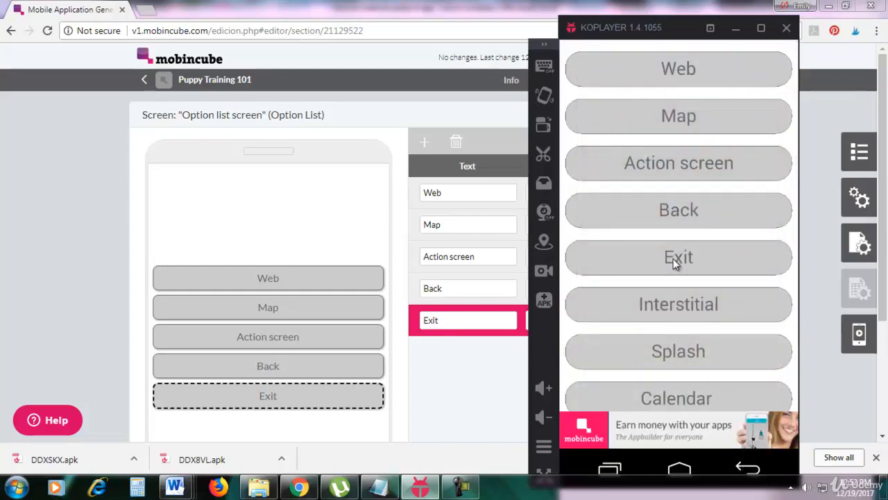
Step: Test the Exit option in the emulated app and return to the option list editor in the browser
click(673, 259)
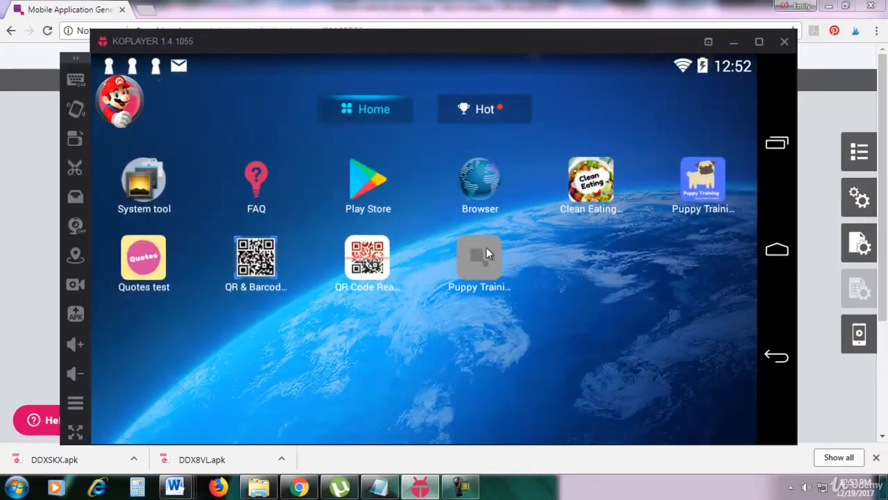
click(486, 253)
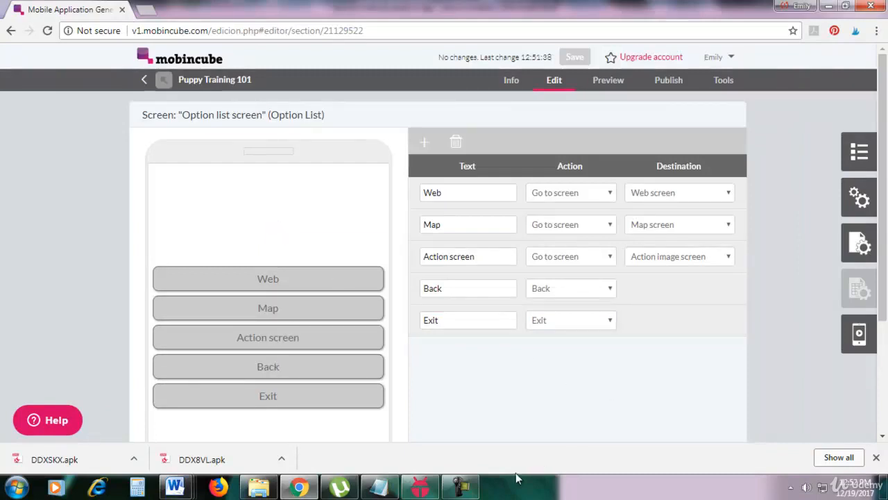
click(460, 486)
click(700, 415)
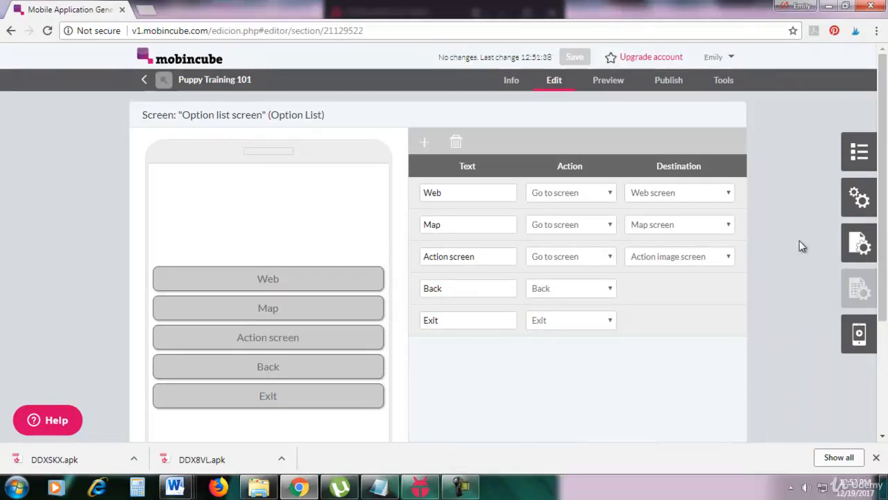
Step: Add a new screen named "Calendar" to the app's screens
click(859, 151)
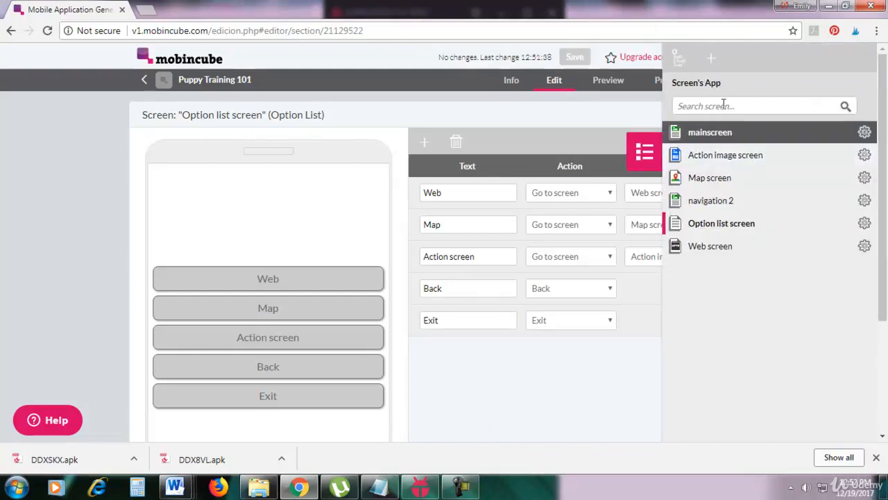
click(713, 63)
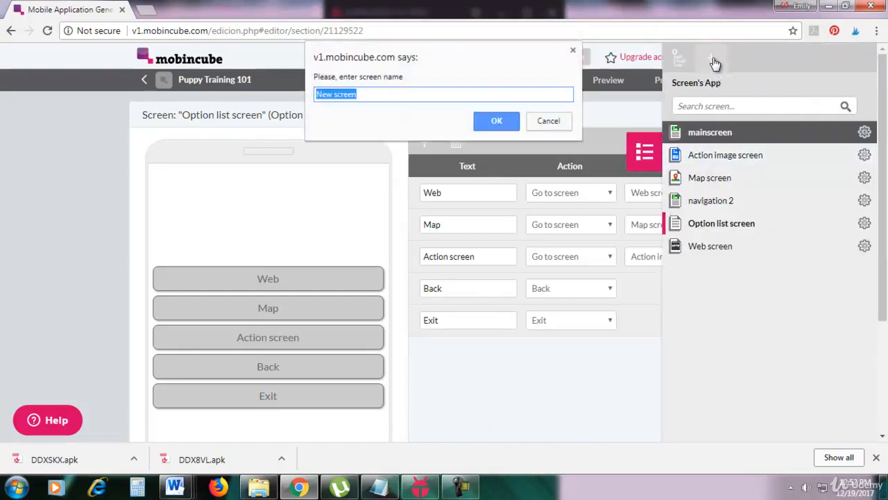
text(Calendar)
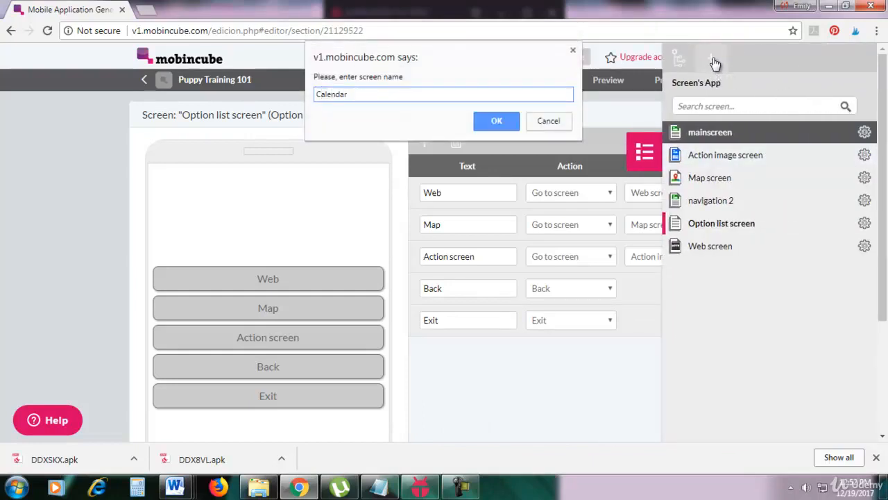
click(503, 124)
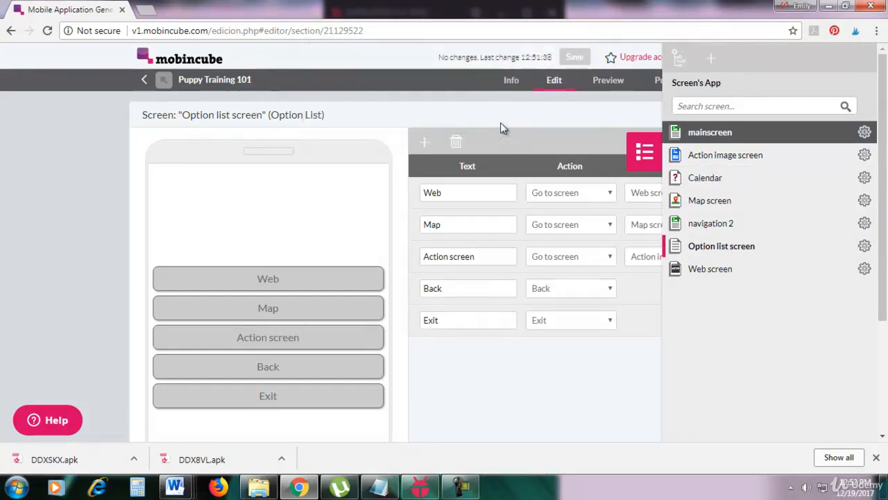
Step: Open the Calendar screen for editing and assign it the Calendar screen type
click(863, 177)
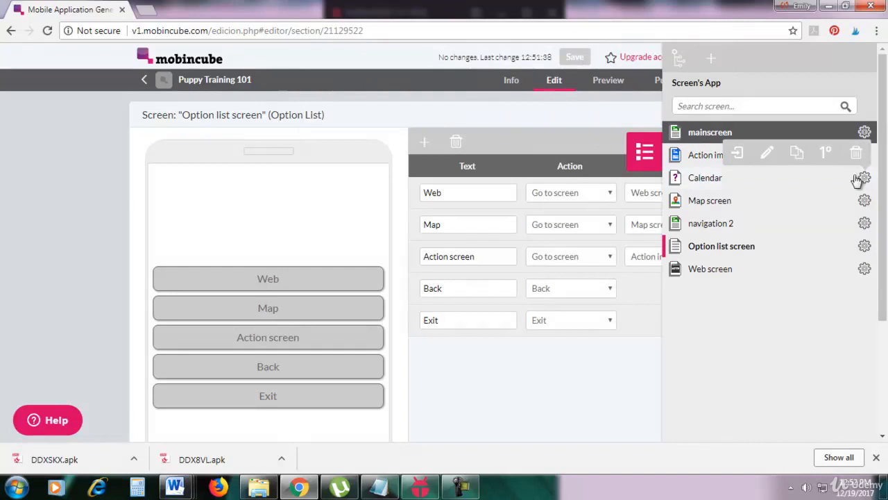
click(740, 161)
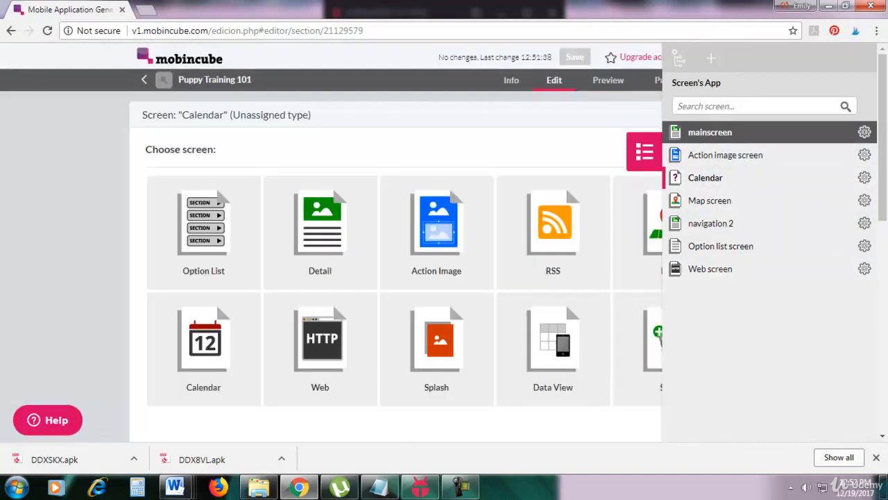
click(22, 289)
scroll(40, 291, down, 1)
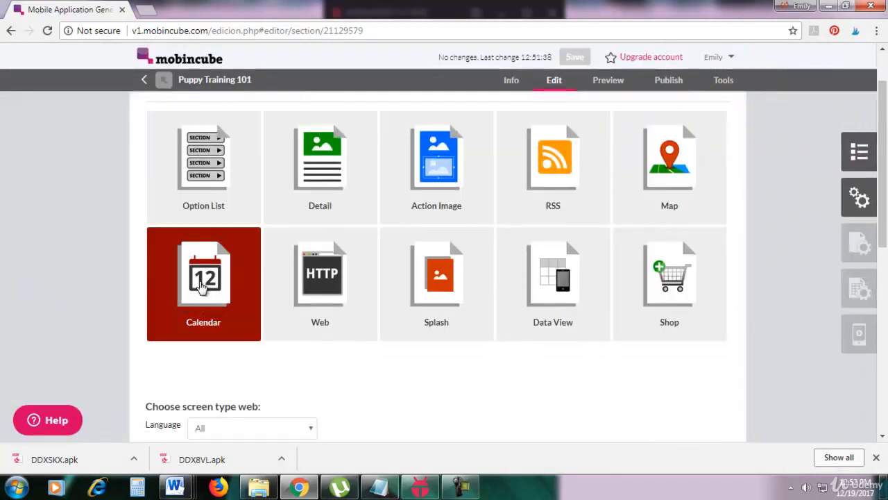
click(196, 289)
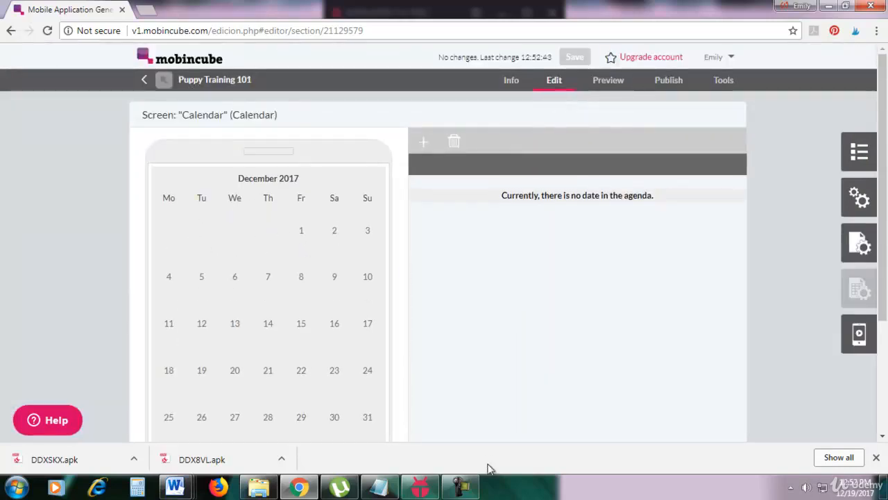
Step: Add the date 19/12/2017 to the calendar's agenda and link it to mainscreen
click(423, 147)
click(431, 197)
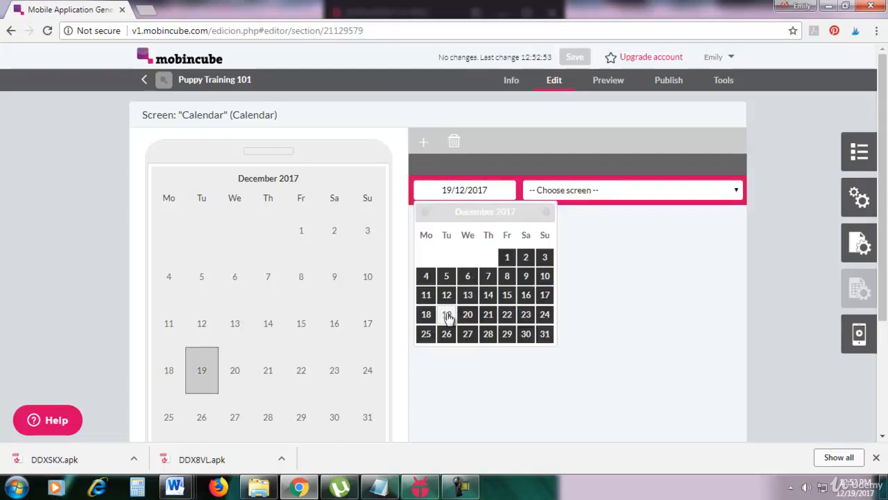
click(595, 299)
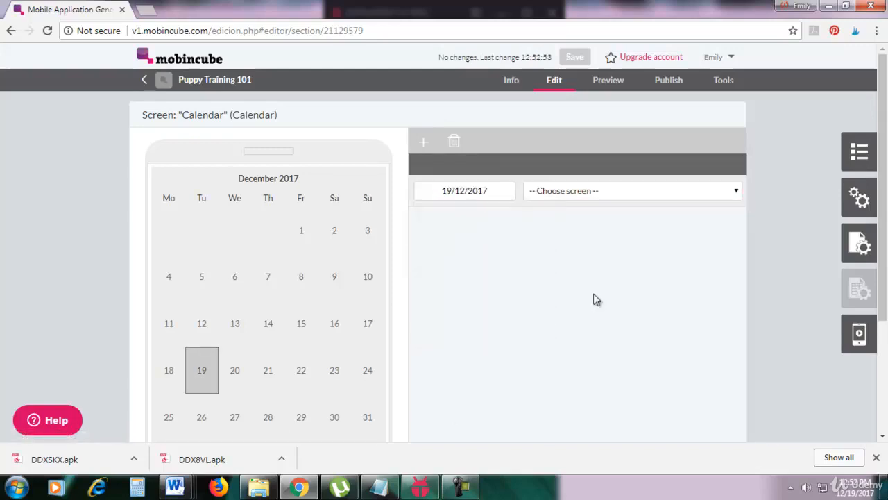
click(565, 194)
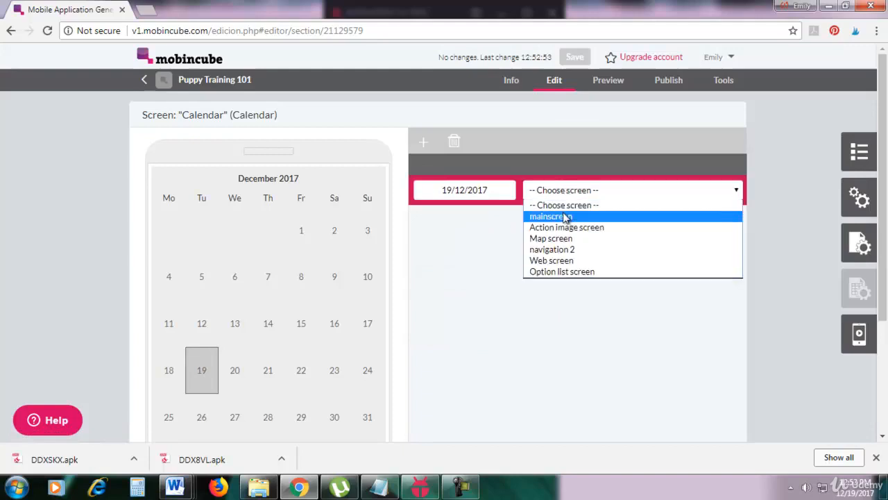
click(565, 216)
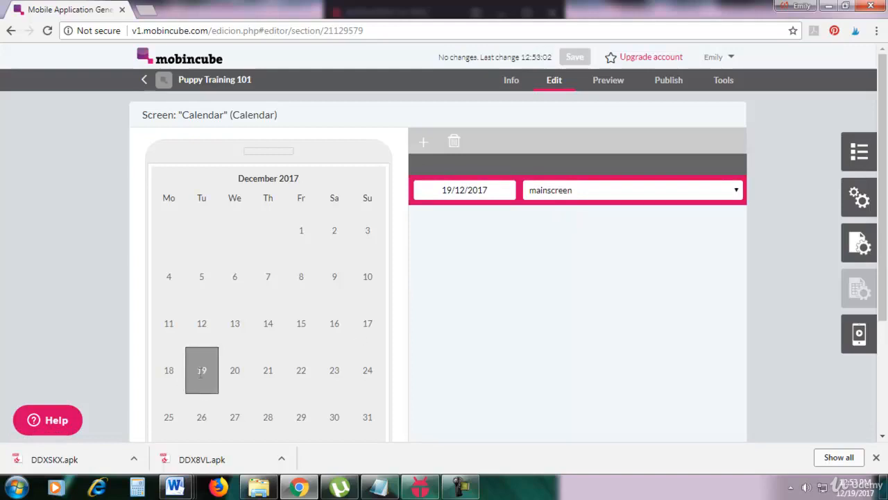
click(580, 193)
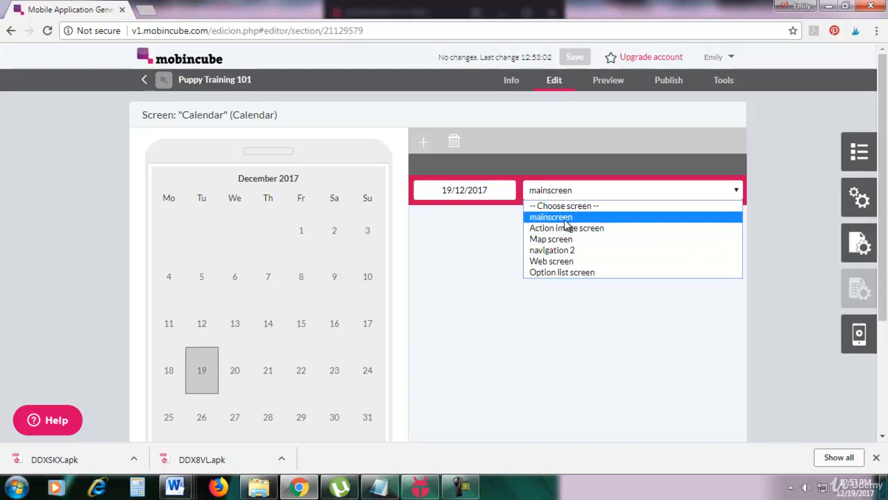
click(565, 219)
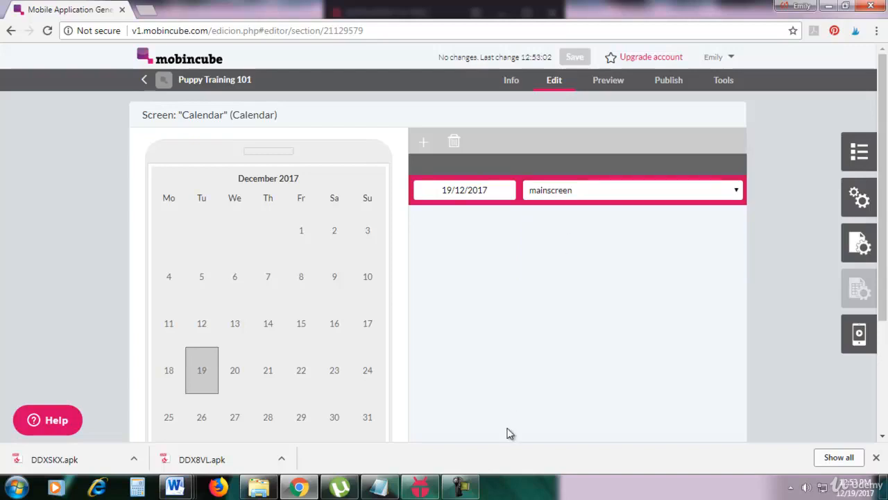
Step: Switch to the KOPLAYER emulator, open the app's calendar and dismiss the advertisement
click(420, 487)
drag(412, 13, 649, 37)
scroll(708, 301, down, 2)
click(689, 356)
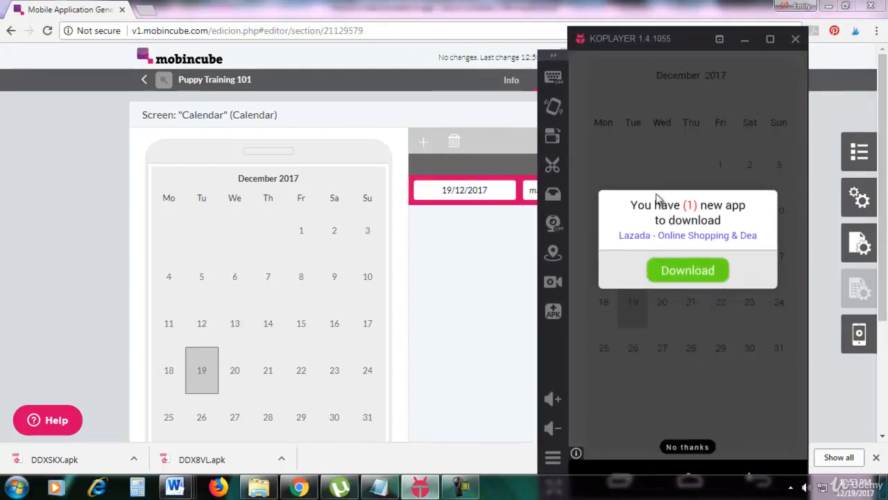
click(687, 446)
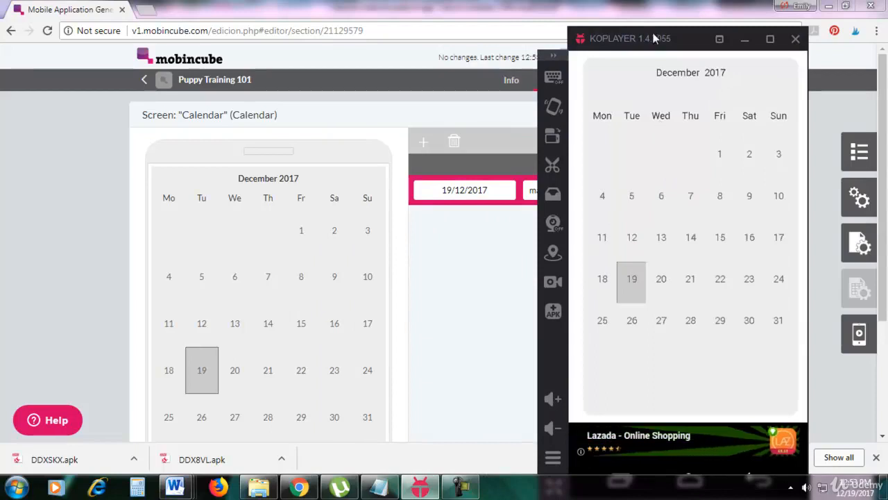
drag(650, 38, 640, 42)
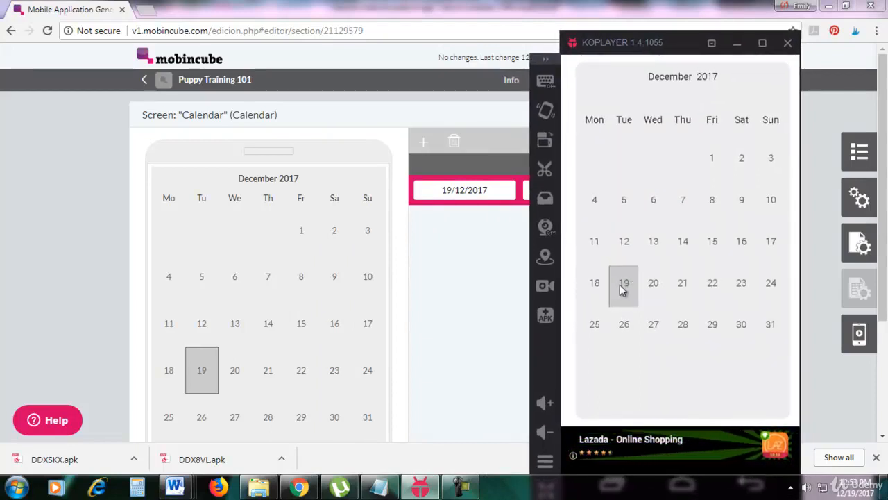
Step: Test the link on 19 December in the emulated calendar and return to the calendar editor in the browser
click(621, 290)
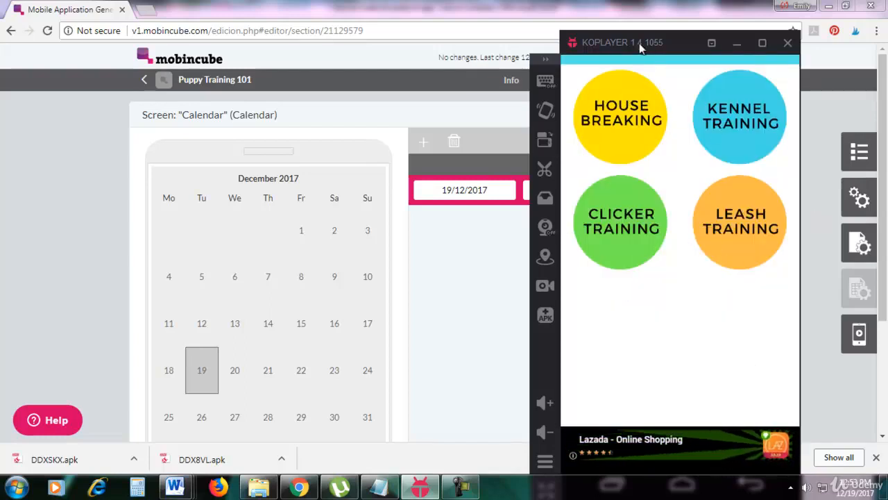
drag(639, 43, 607, 36)
click(476, 290)
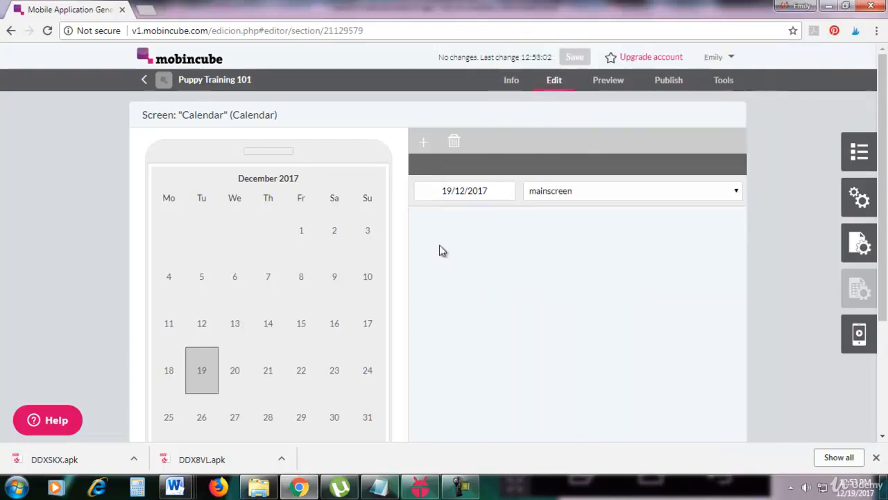
Step: Add a second agenda date, 01/12/2017, and link it to the Map screen
click(423, 141)
click(442, 219)
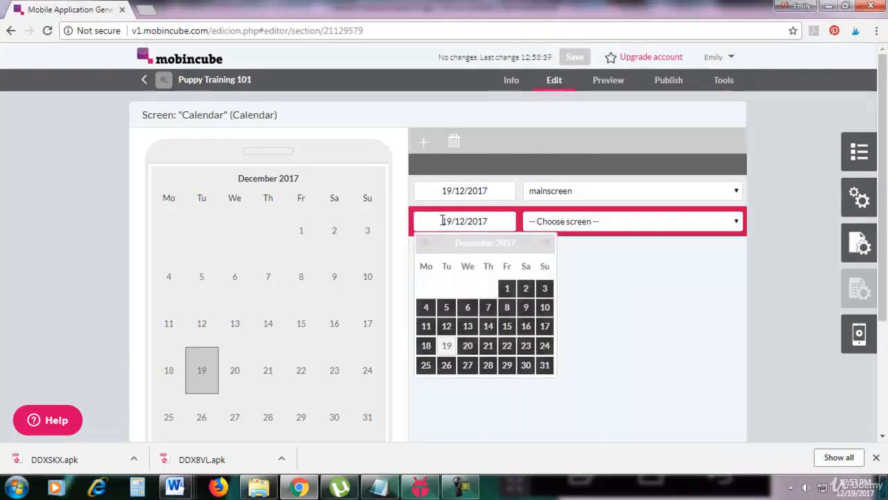
click(555, 223)
click(556, 272)
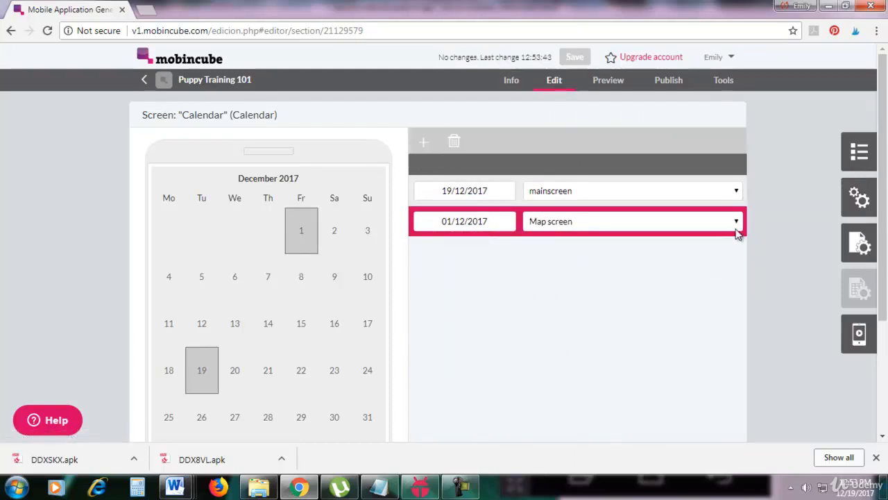
Step: Add a screen with the default name "New screen" and assign it the RSS type
click(859, 167)
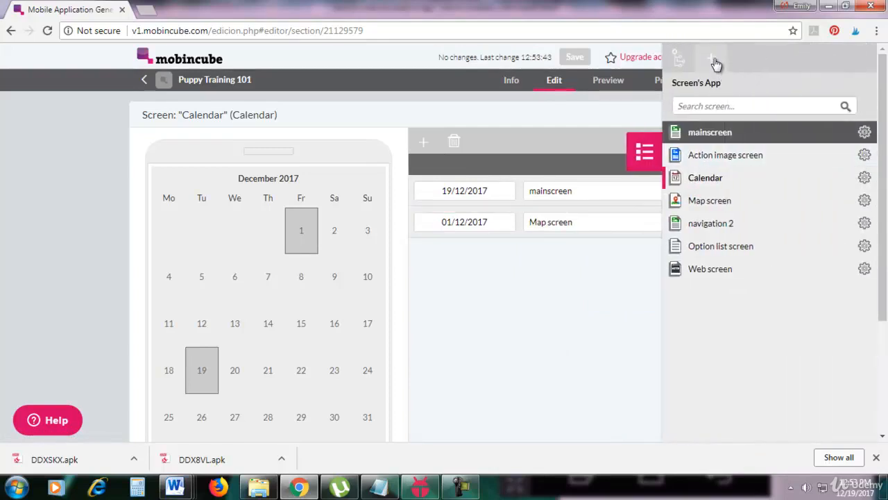
click(711, 60)
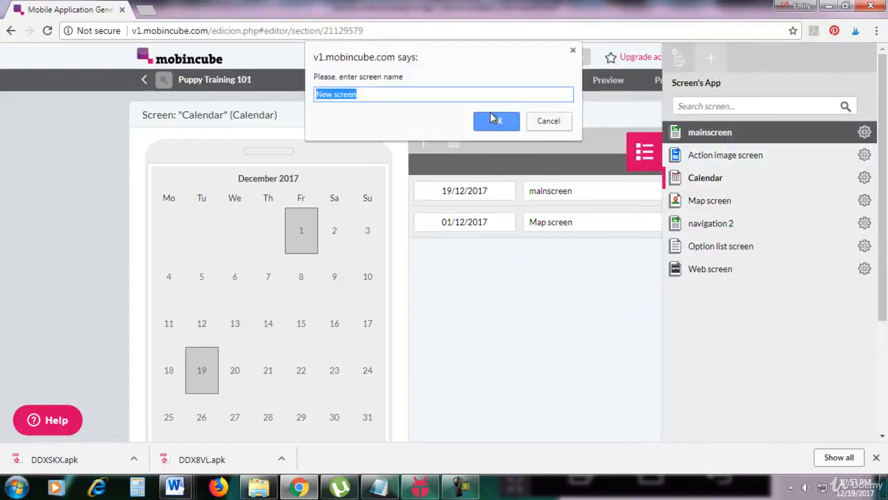
click(492, 122)
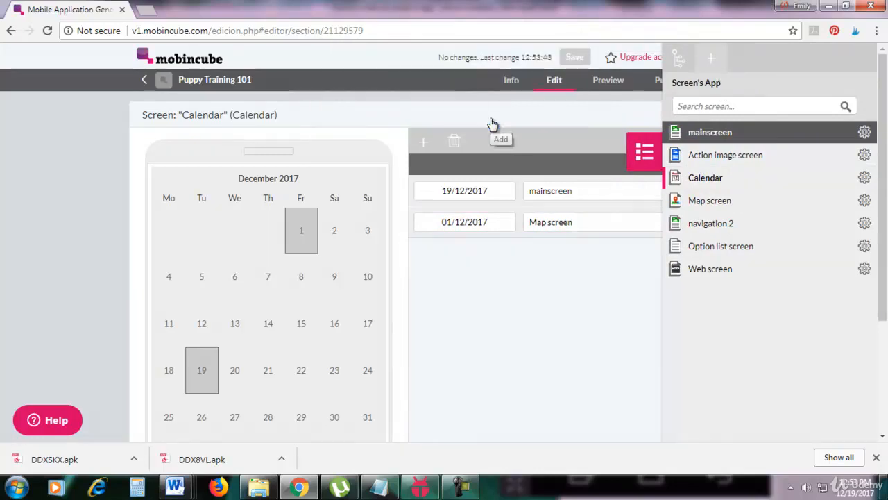
click(862, 249)
click(740, 239)
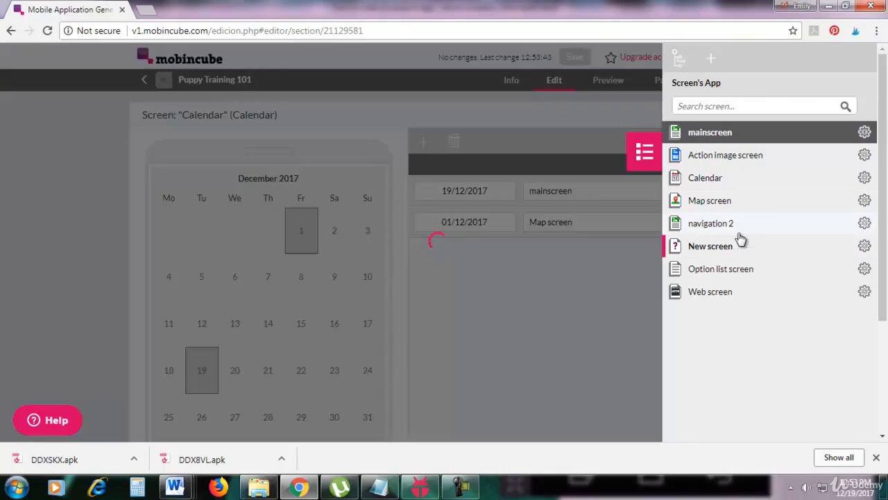
click(547, 142)
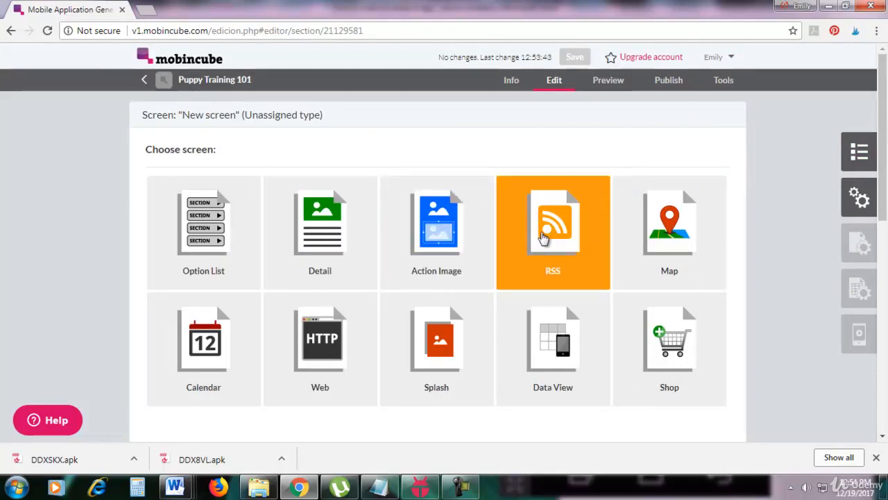
click(543, 237)
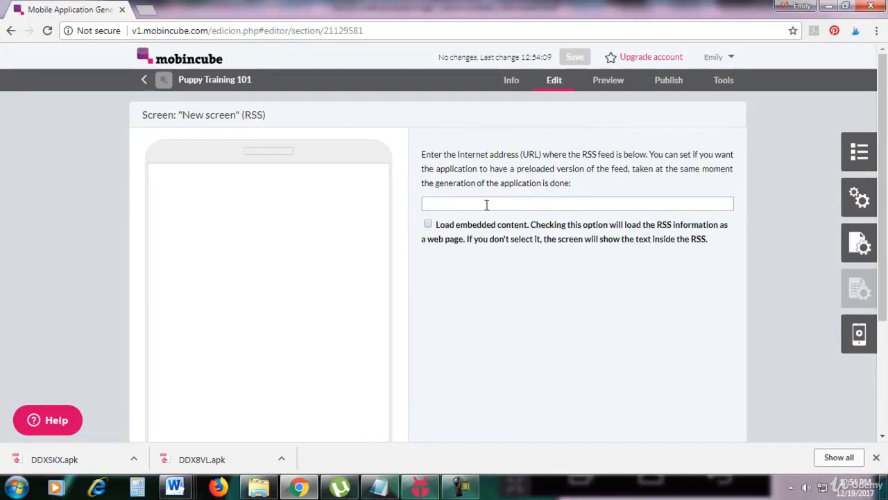
Step: Add another screen named "New screen 2" and assign it the Splash type
click(858, 152)
click(706, 62)
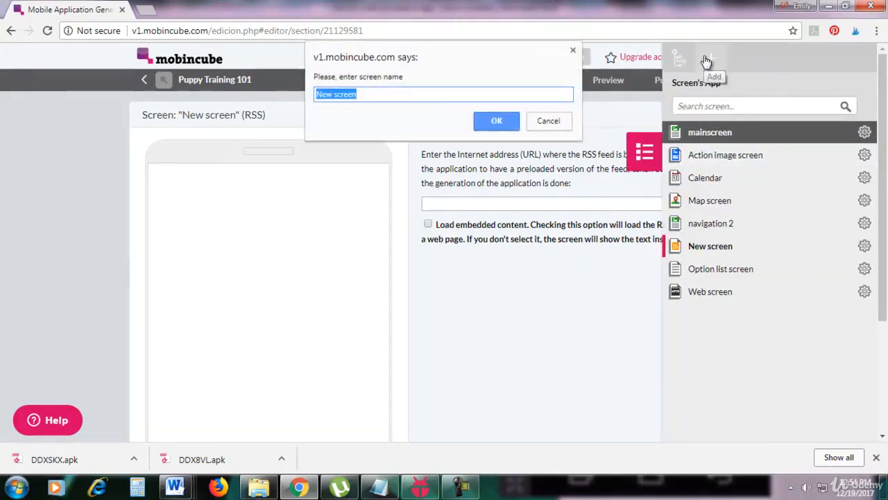
click(443, 99)
text(2)
click(497, 121)
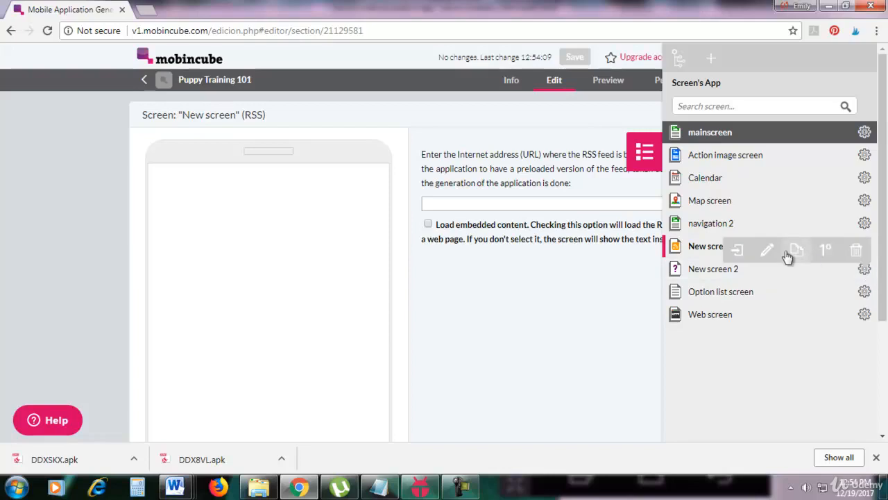
click(746, 260)
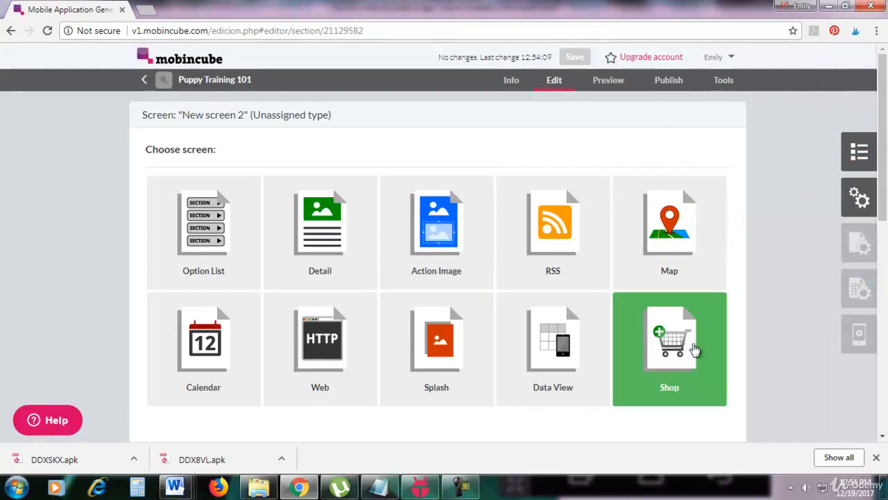
scroll(694, 342, down, 1)
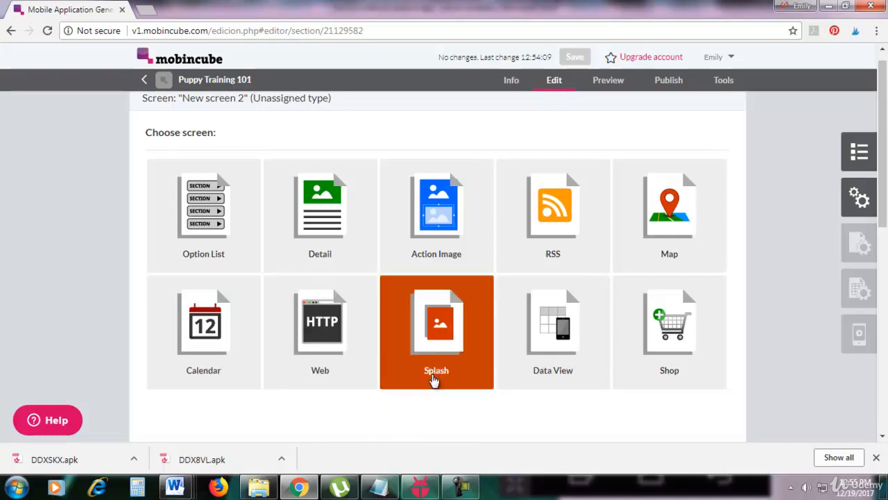
click(431, 367)
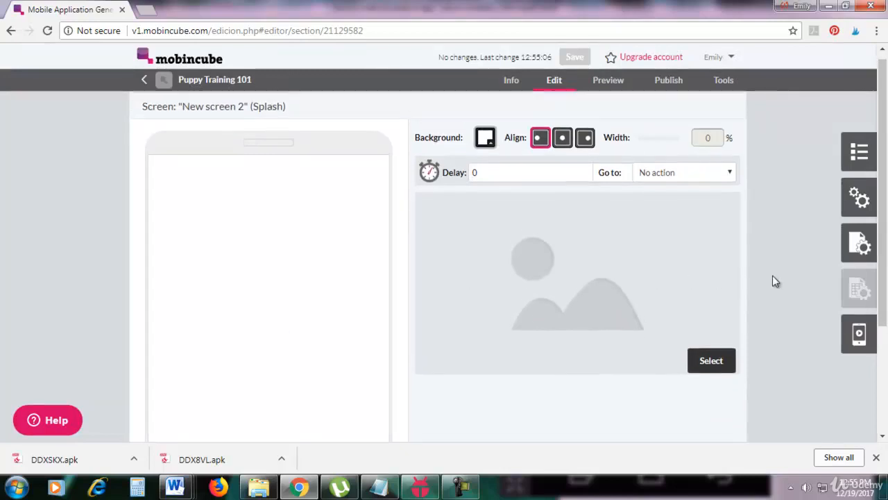
Step: Use power fitness.jpg as the splash screen's image and reduce its width to 59%
click(694, 368)
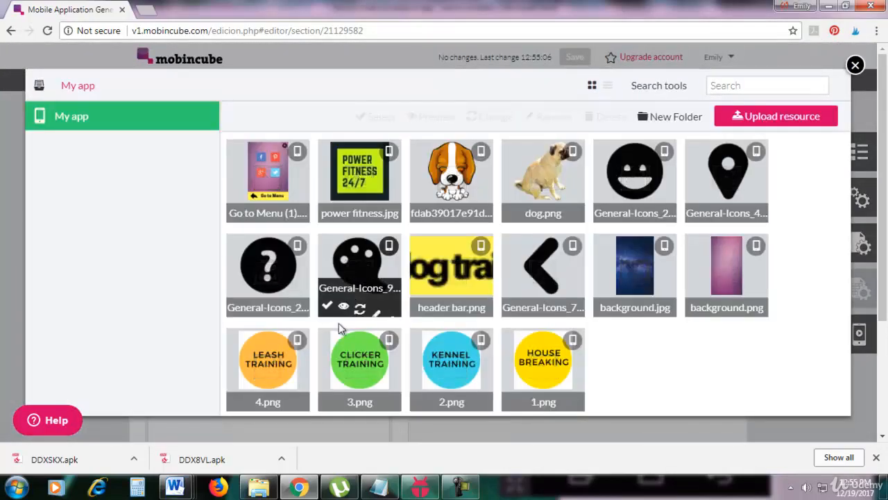
click(327, 212)
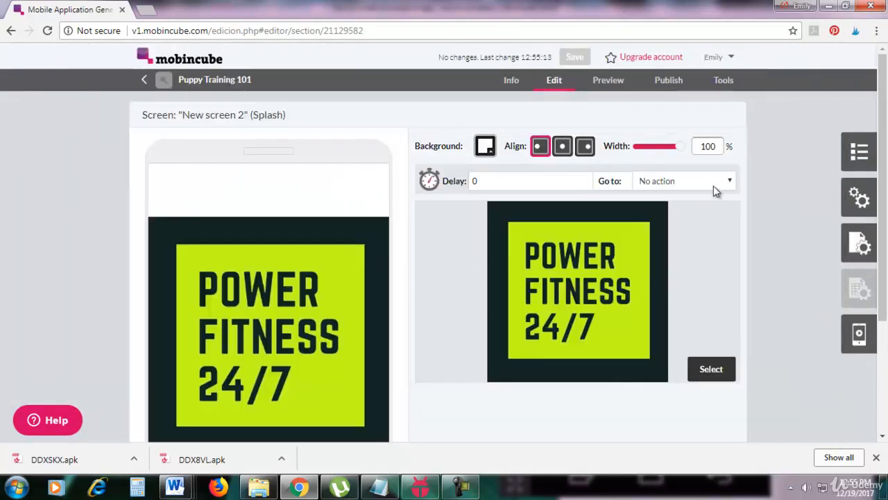
drag(679, 150, 655, 154)
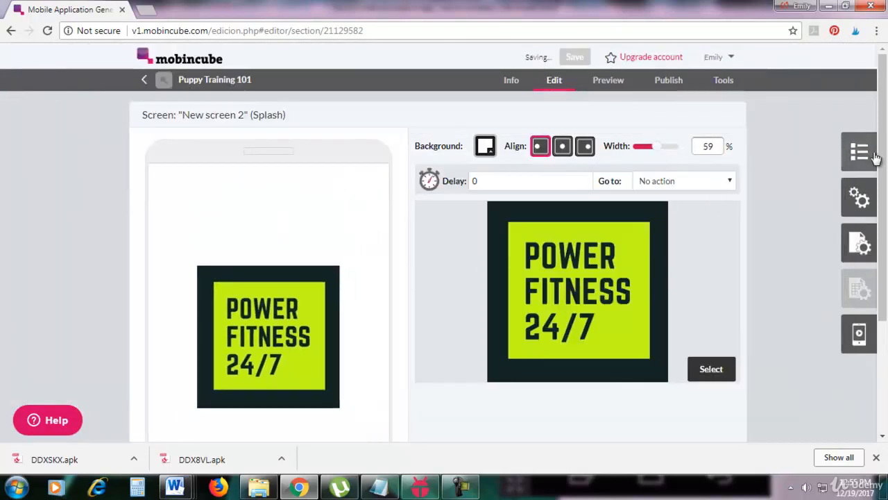
scroll(408, 306, down, 1)
scroll(411, 310, up, 1)
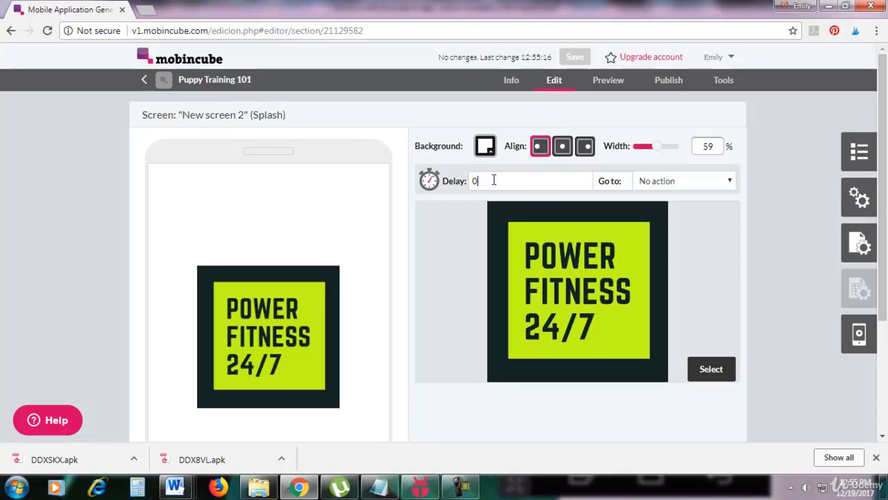
Step: Set the splash screen to go to mainscreen, keeping the delay at 0
click(676, 180)
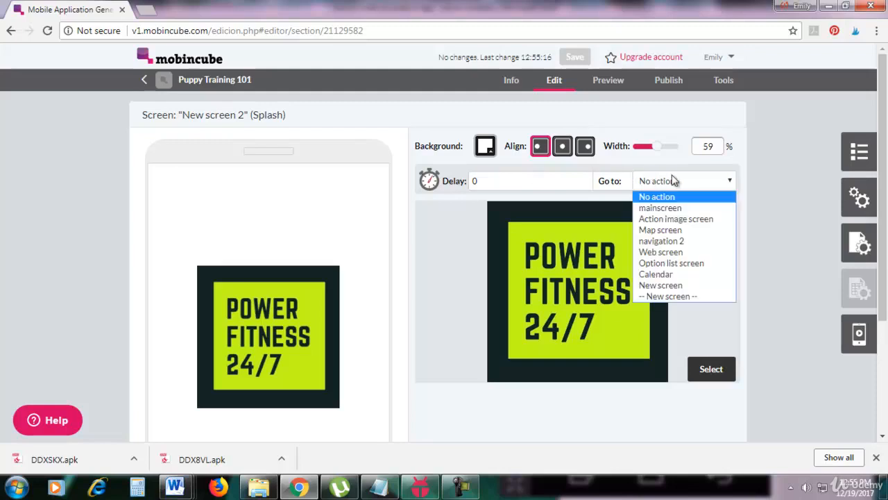
click(668, 209)
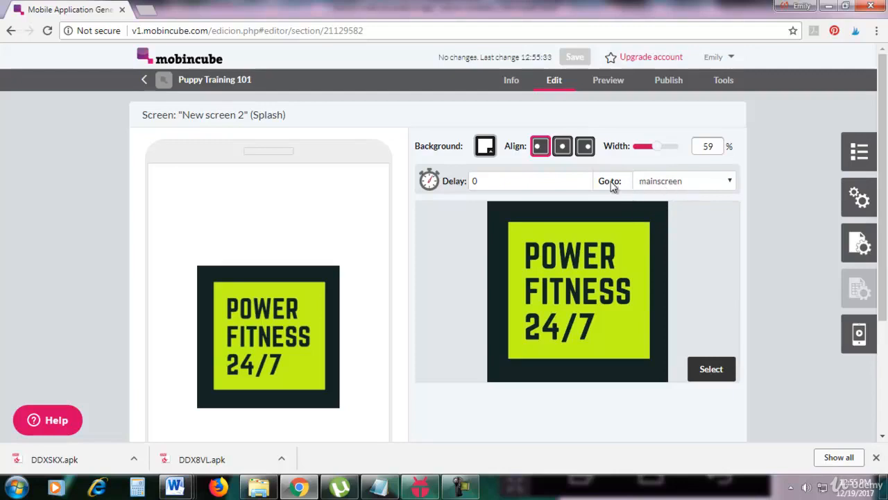
scroll(881, 214, down, 1)
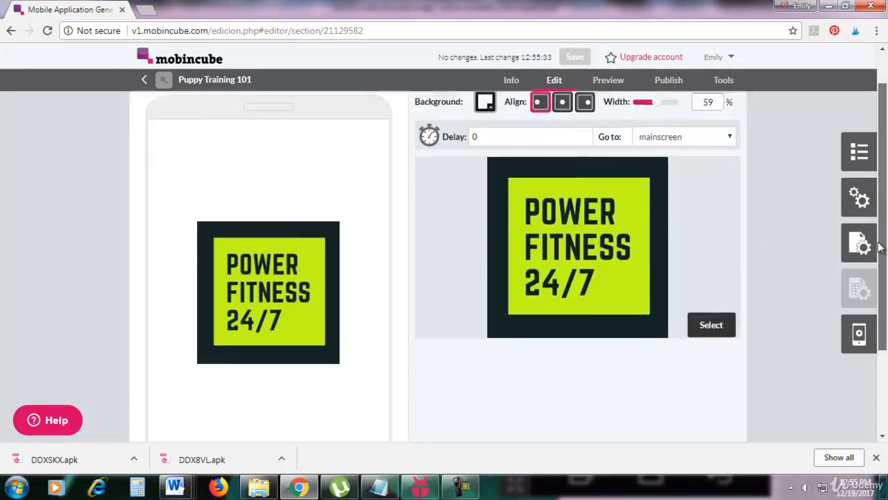
scroll(881, 213, up, 1)
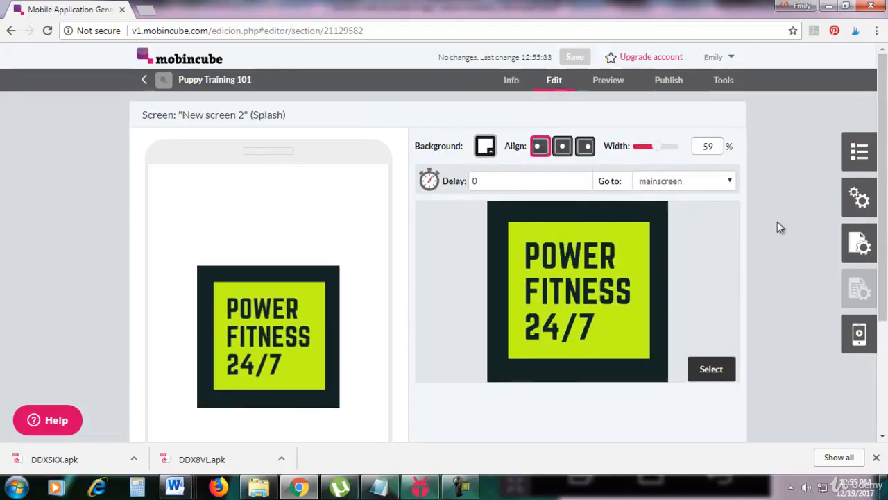
scroll(777, 251, down, 1)
scroll(778, 256, up, 1)
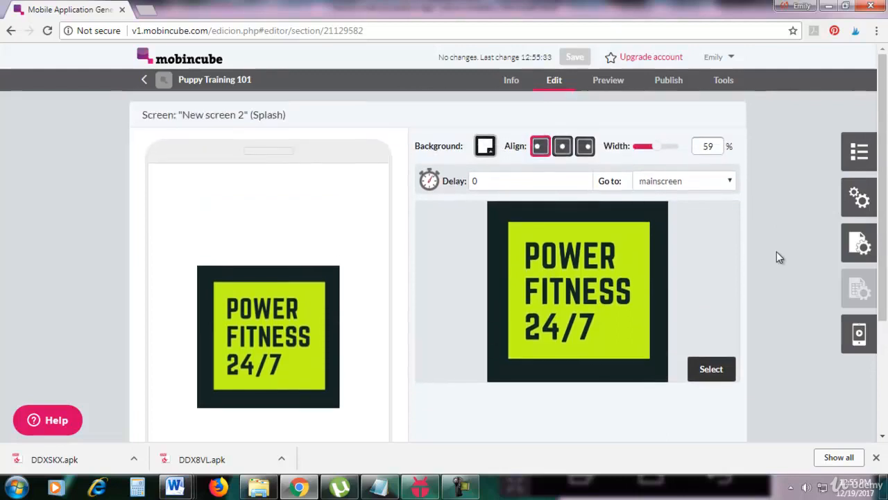